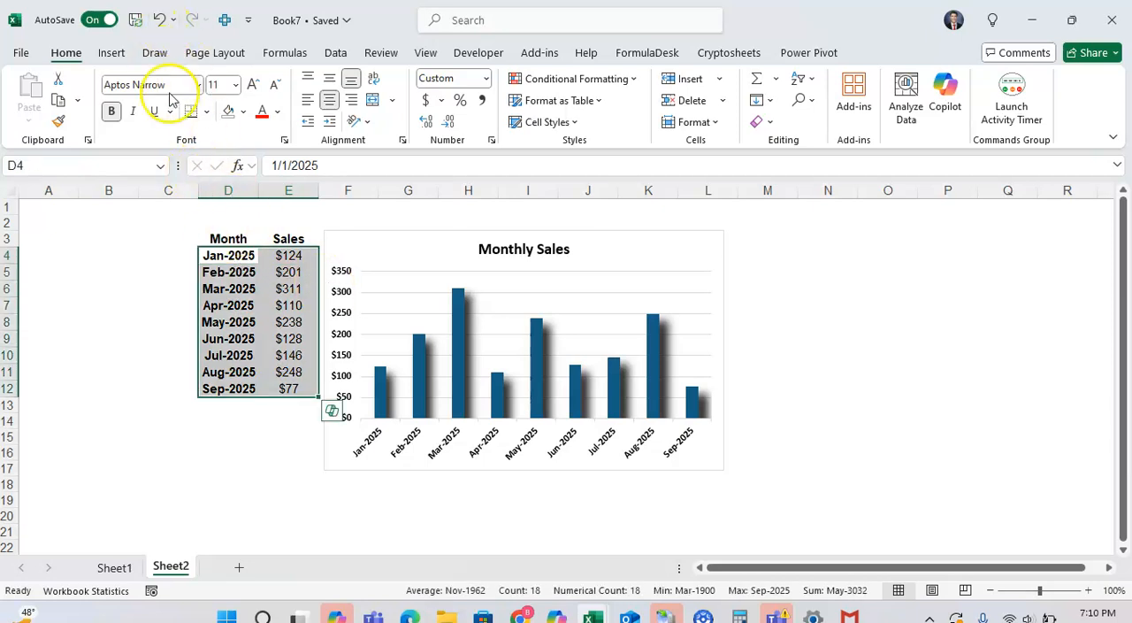
Step: Insert a Clustered Column chart from the selected month and sales data in D4:E12
{"action": "left_click", "coordinate": [115, 55]}
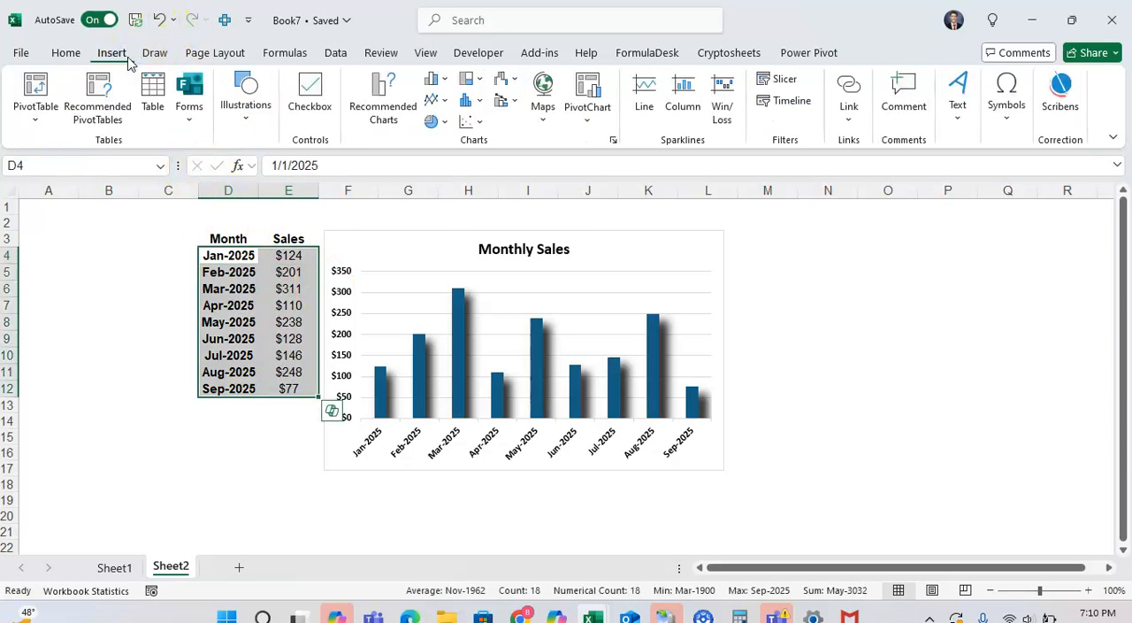
{"action": "left_click", "coordinate": [377, 89]}
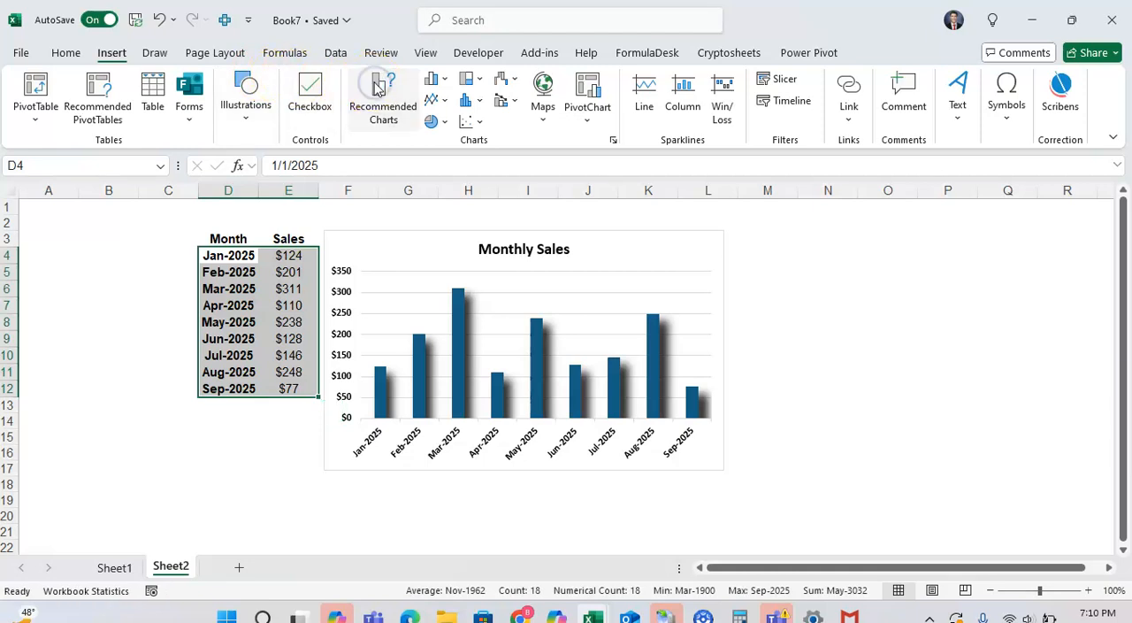
{"action": "left_click", "coordinate": [374, 245]}
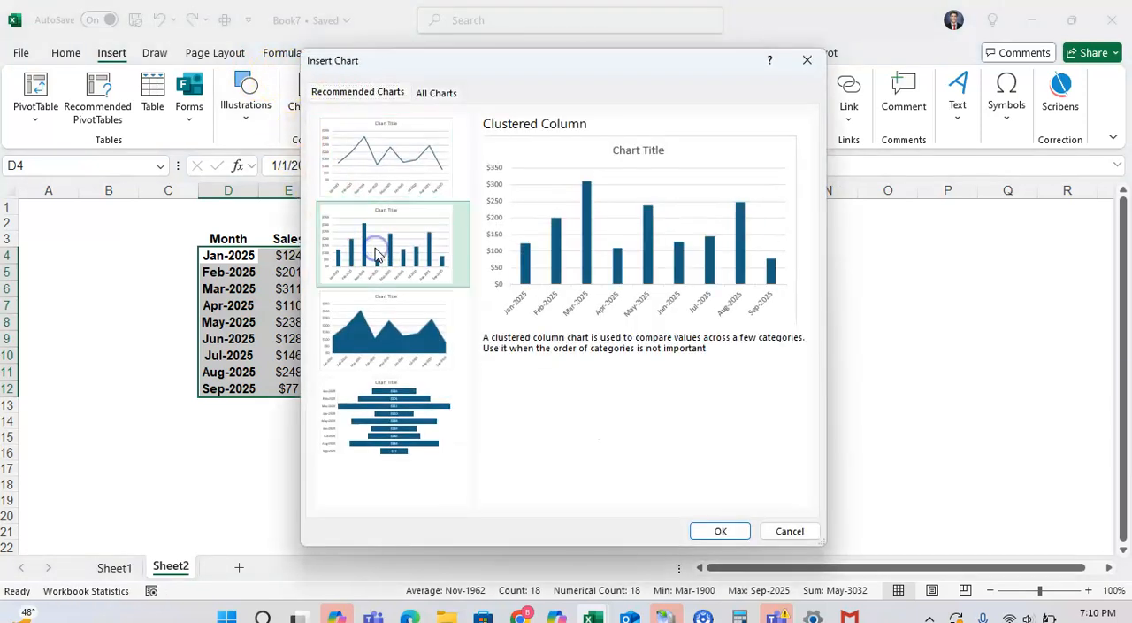
{"action": "left_click", "coordinate": [728, 532]}
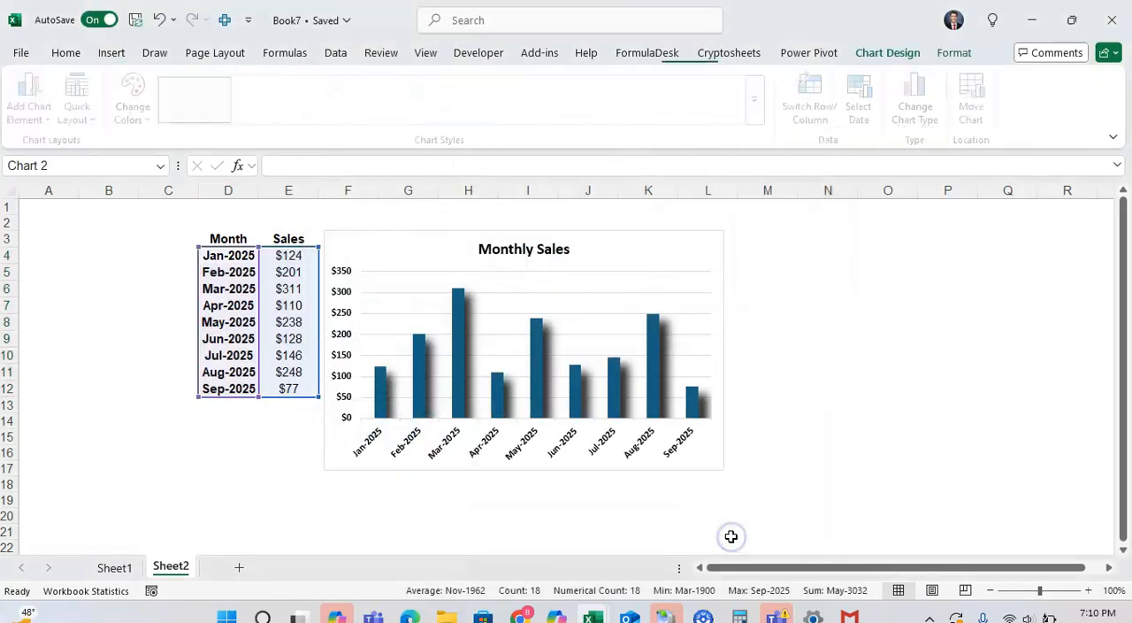
Step: Delete the old Monthly Sales chart and place the new column chart beside the data in its spot
{"action": "left_click_drag", "start_coordinate": [669, 273], "coordinate": [826, 303]}
{"action": "left_click", "coordinate": [684, 238]}
{"action": "key", "text": "Delete"}
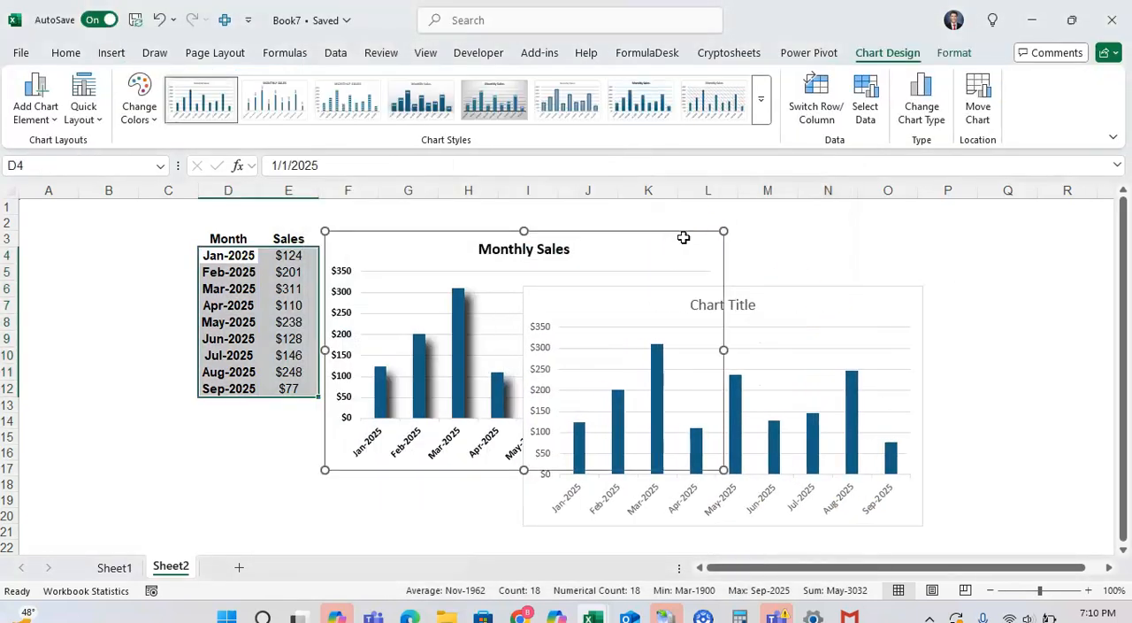
{"action": "left_click_drag", "start_coordinate": [645, 298], "coordinate": [433, 230]}
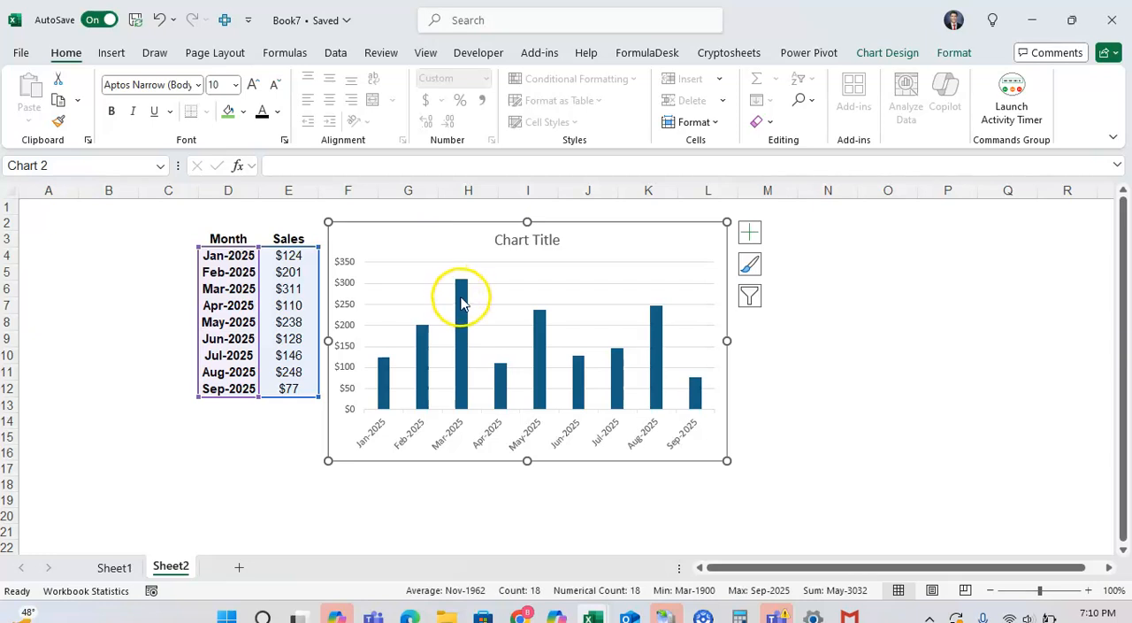
Step: Apply the outer shadow preset Offset: Bottom Left to the chart's column series through its data series formatting
{"action": "left_click", "coordinate": [461, 299]}
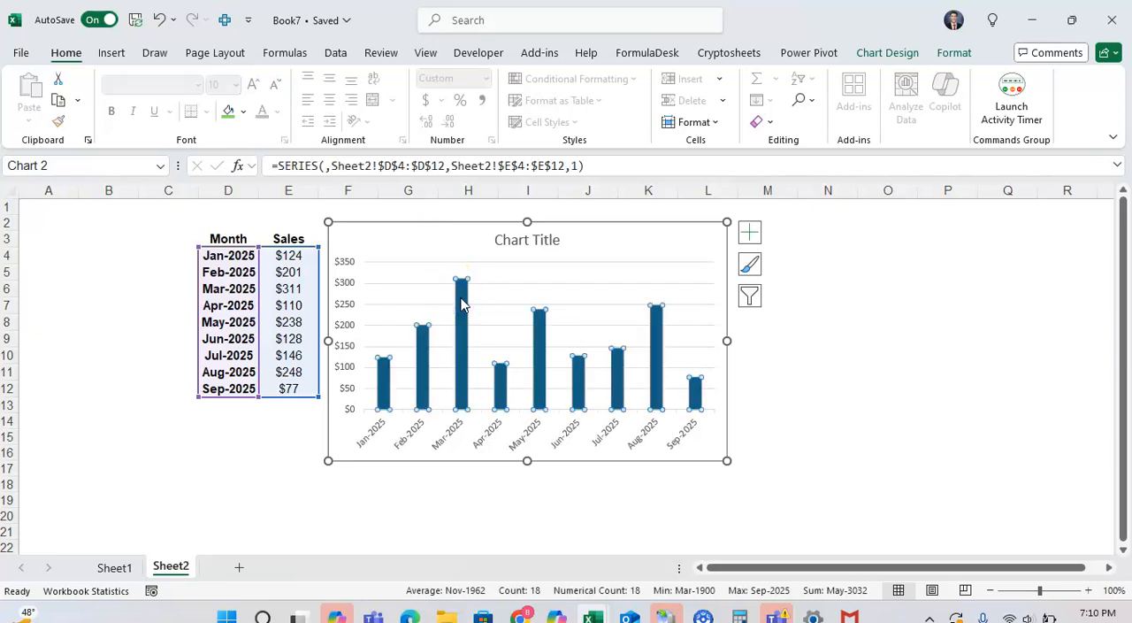
{"action": "right_click", "coordinate": [461, 301]}
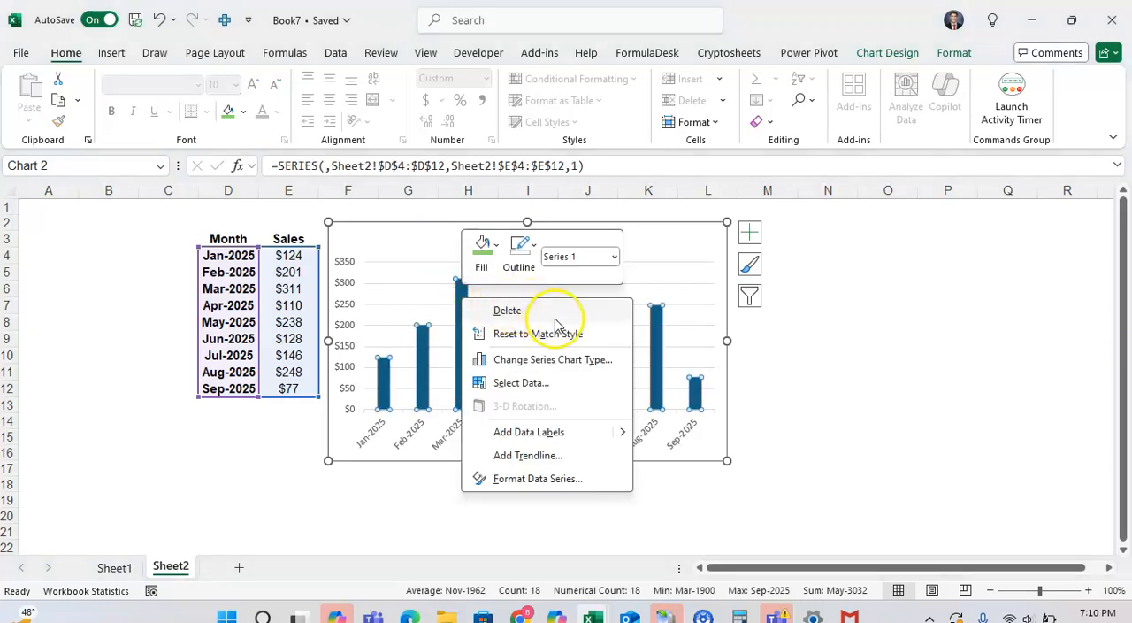
{"action": "left_click", "coordinate": [548, 478]}
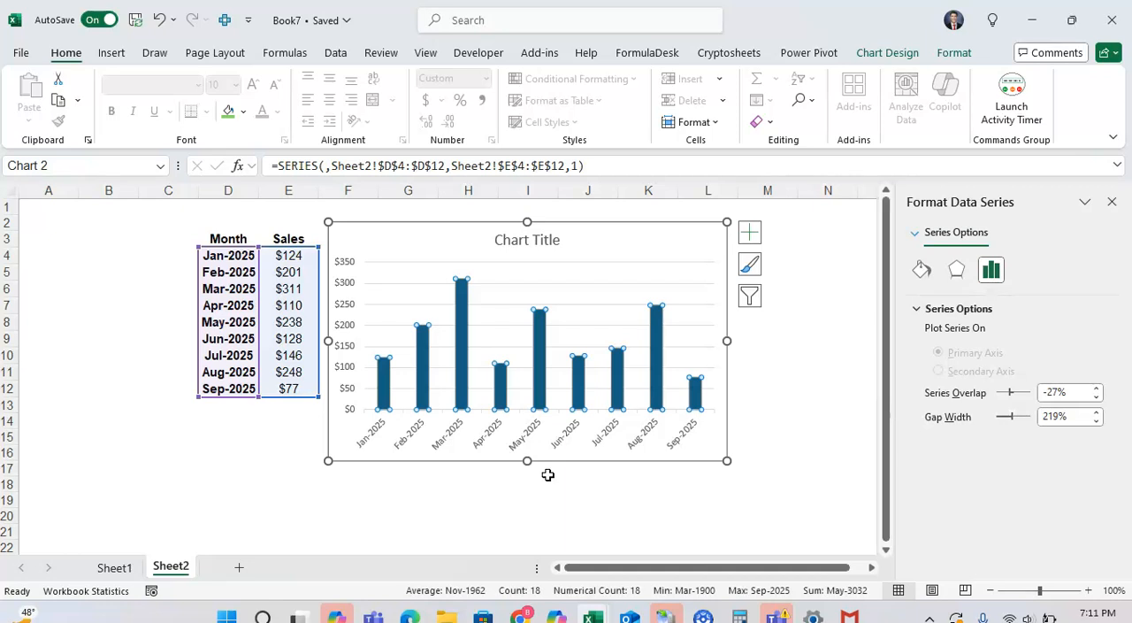
{"action": "left_click", "coordinate": [956, 271]}
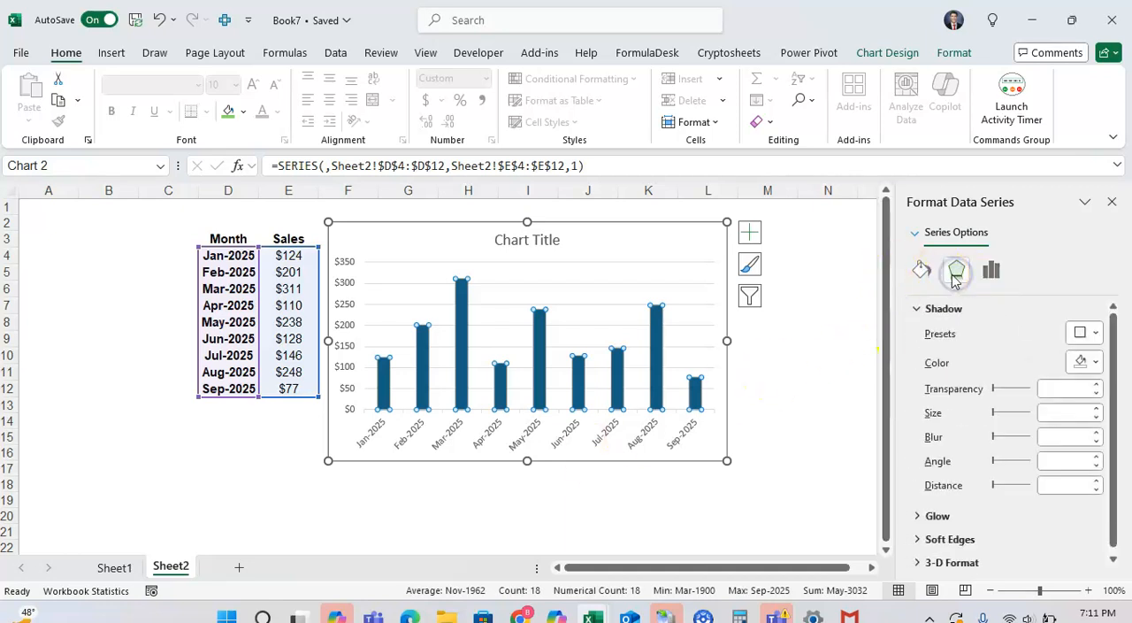
{"action": "left_click", "coordinate": [918, 308]}
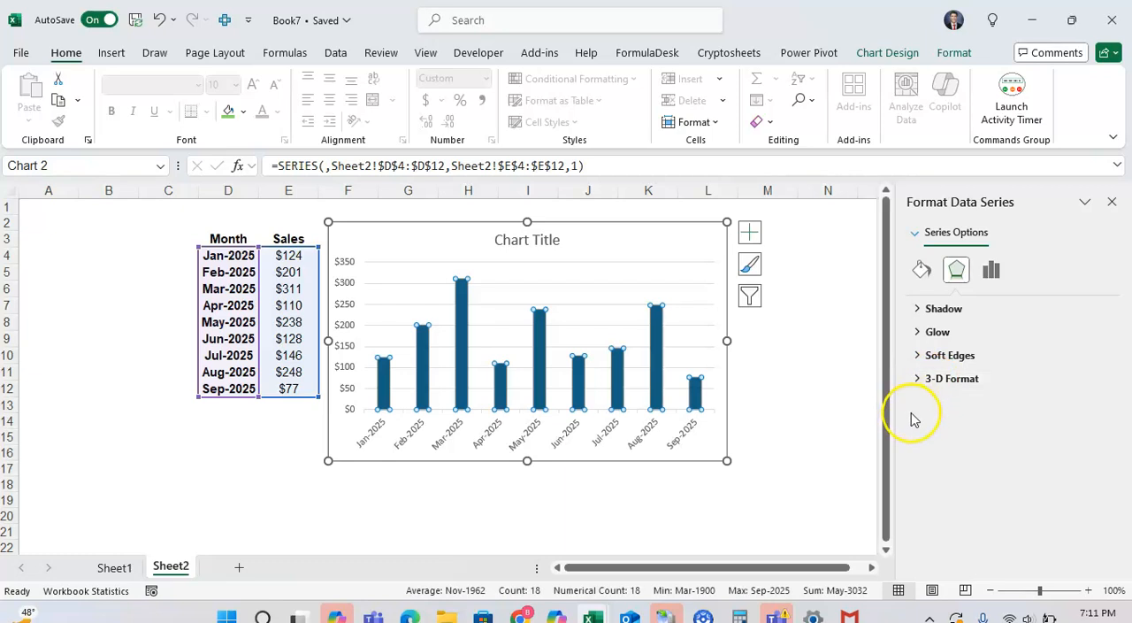
{"action": "left_click", "coordinate": [916, 310]}
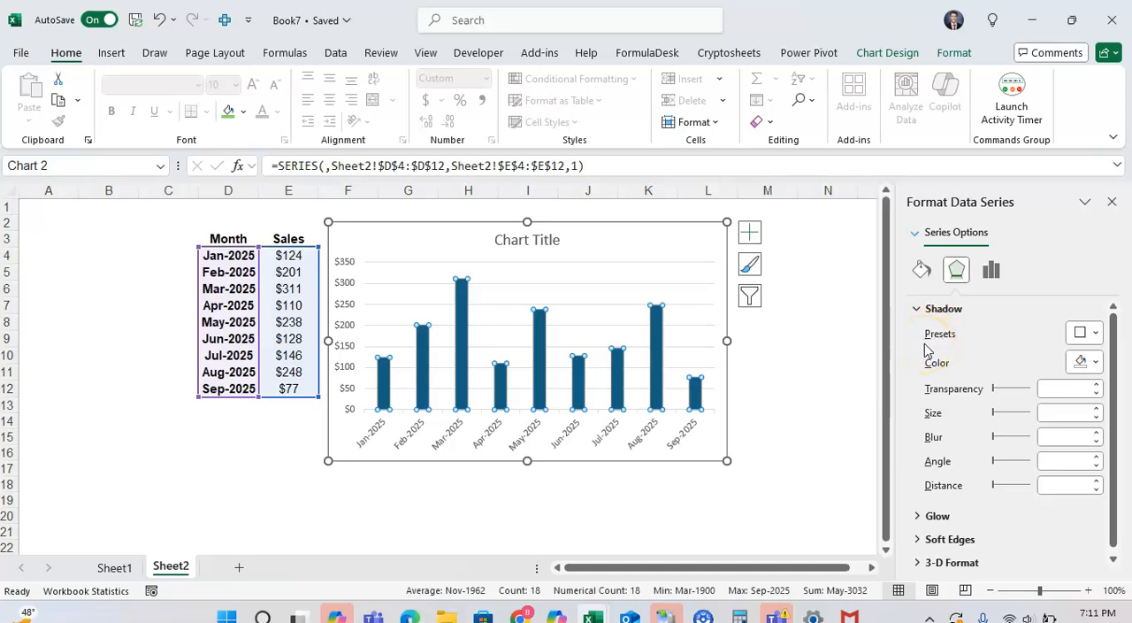
{"action": "left_click", "coordinate": [1085, 336]}
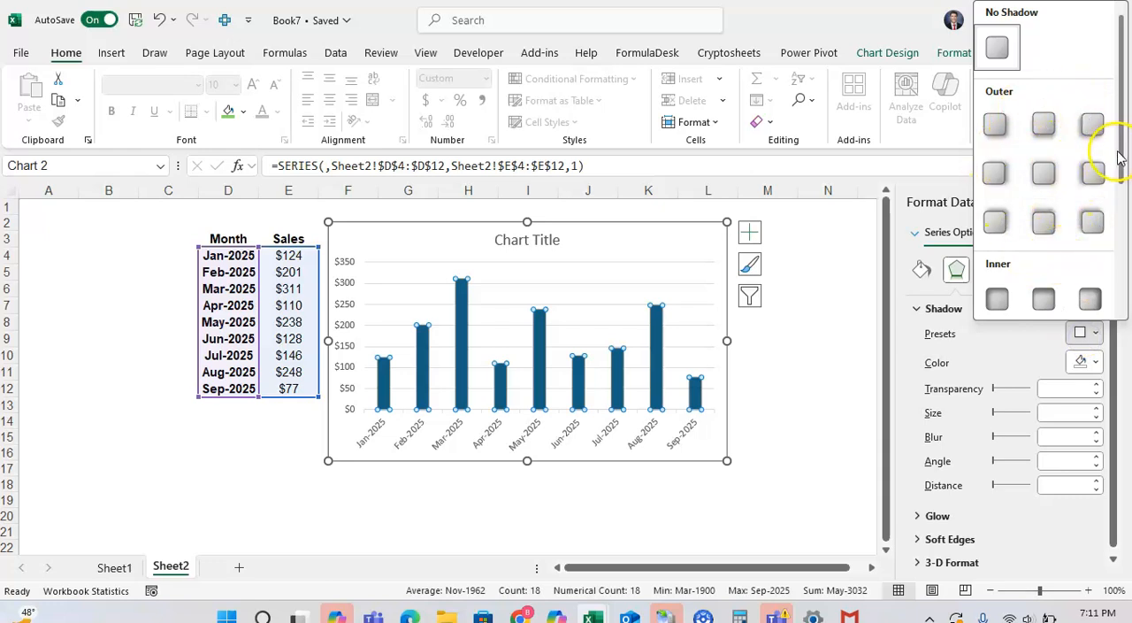
{"action": "mouse_move", "coordinate": [1122, 157]}
{"action": "left_mouse_down"}
{"action": "mouse_move", "coordinate": [1122, 276]}
{"action": "mouse_move", "coordinate": [1124, 155]}
{"action": "left_mouse_up"}
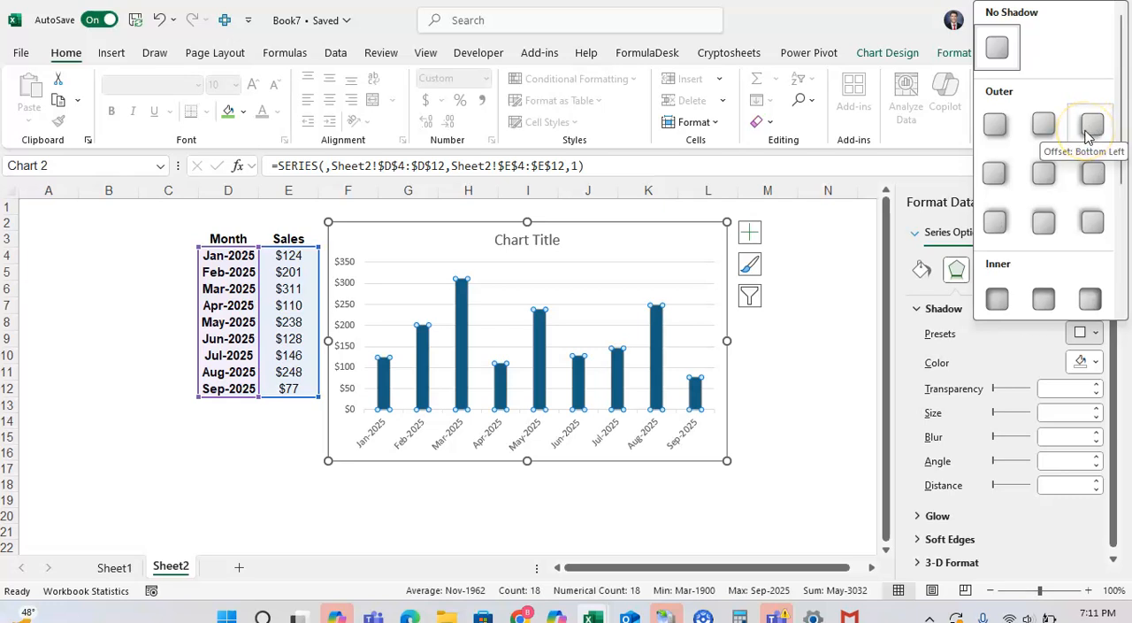
{"action": "left_click", "coordinate": [1090, 128]}
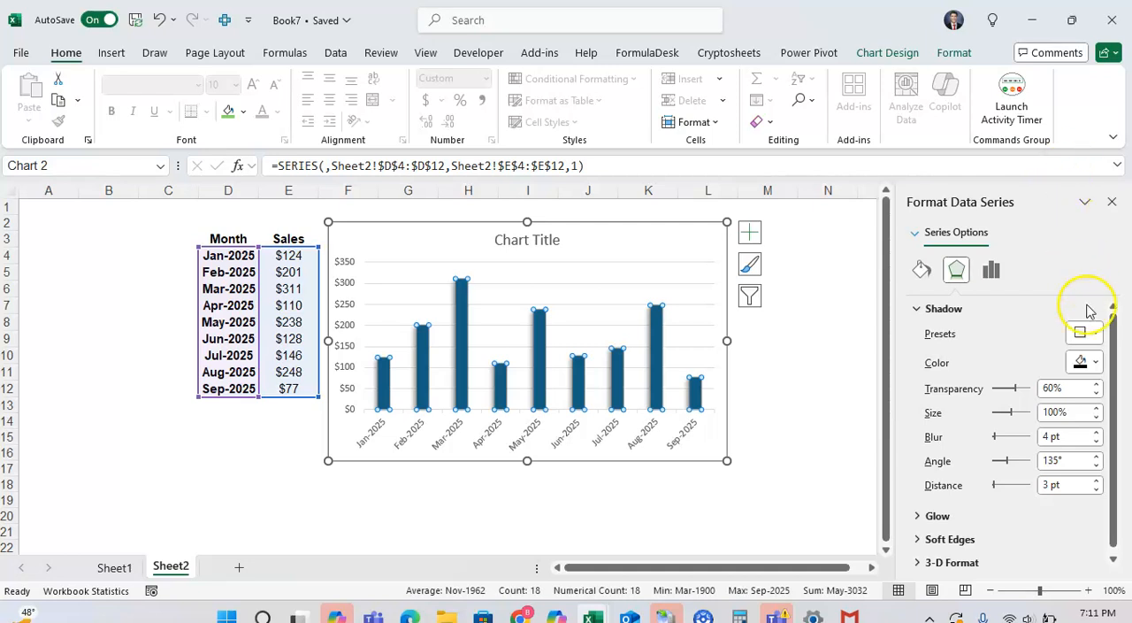
Step: Set the columns' shadow color to dark gray and its transparency to 6%
{"action": "left_click", "coordinate": [1095, 361]}
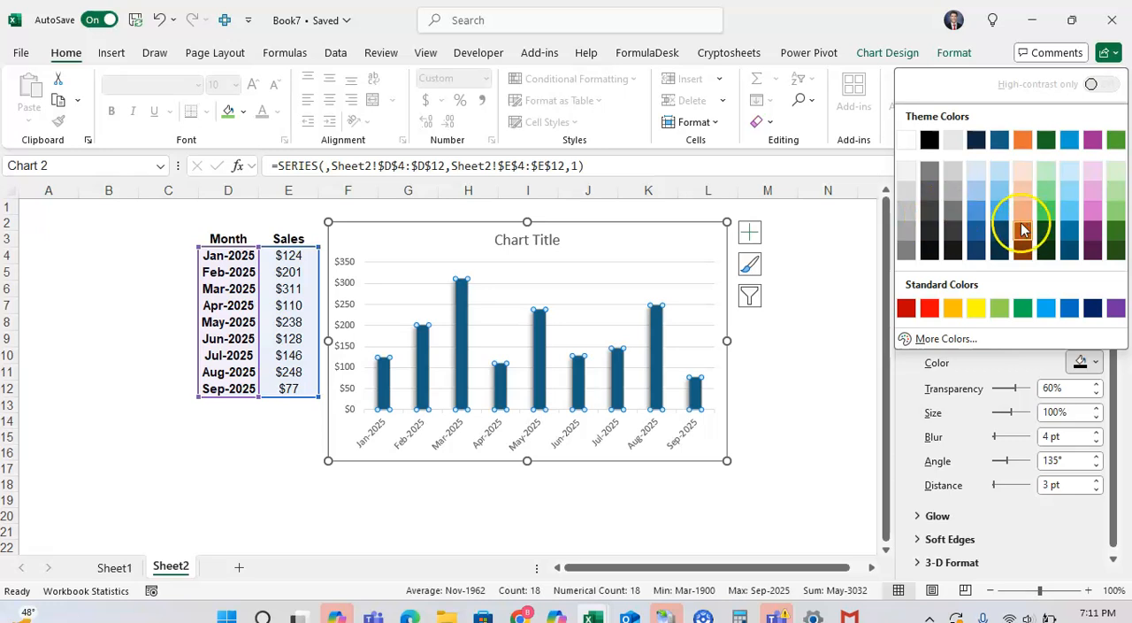
{"action": "left_click", "coordinate": [952, 230]}
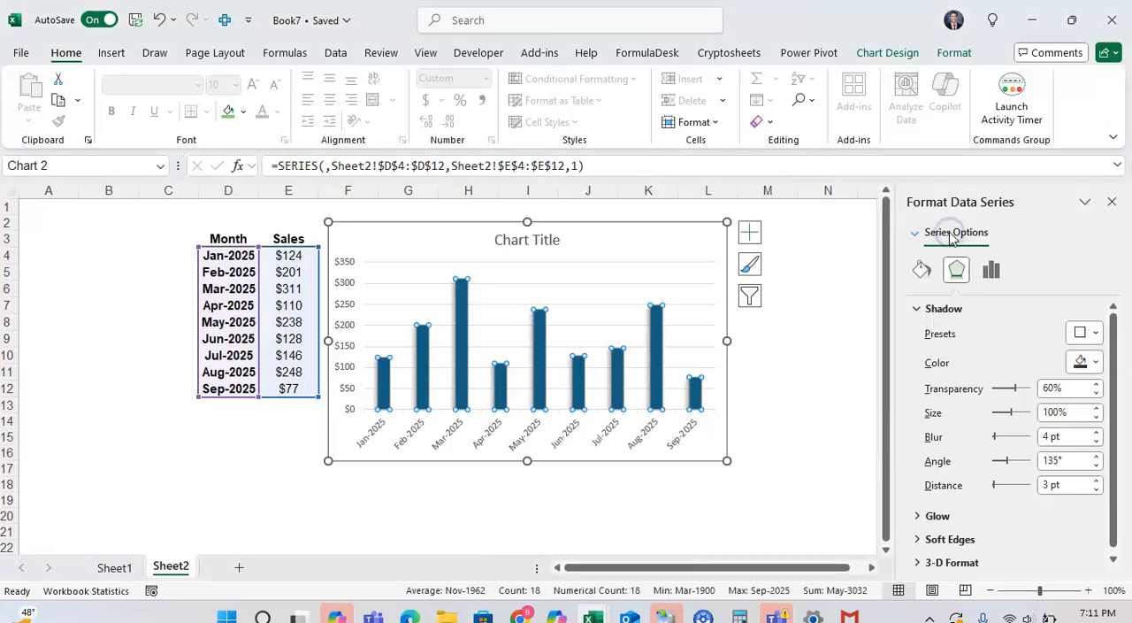
{"action": "left_click", "coordinate": [1096, 387]}
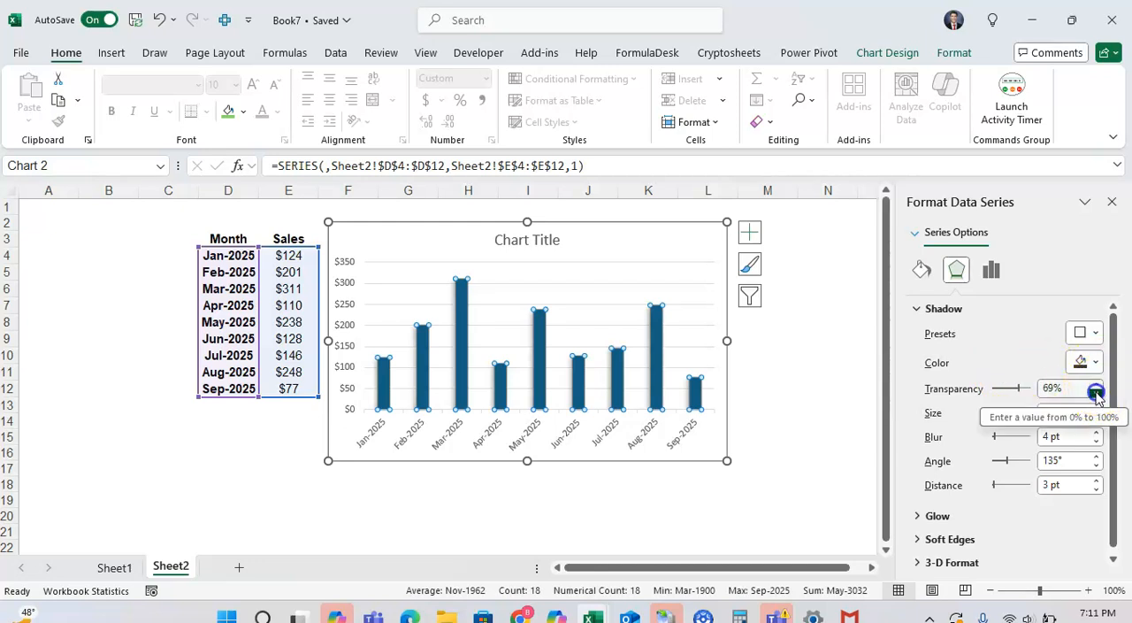
{"action": "left_click_drag", "start_coordinate": [1015, 388], "coordinate": [1003, 394]}
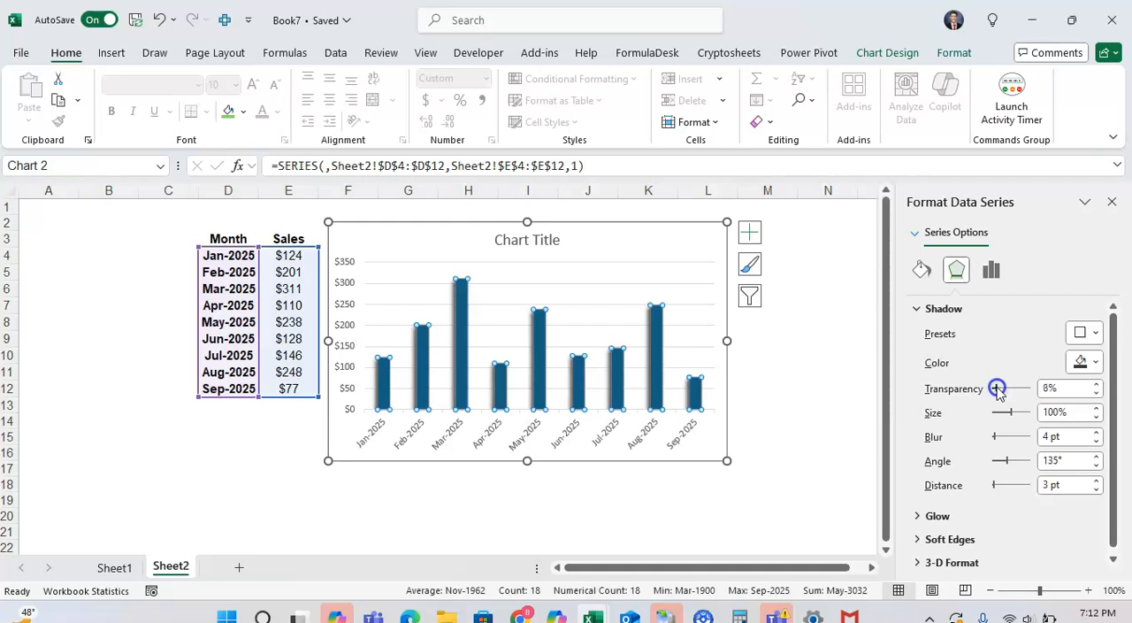
Step: Enlarge the columns' shadow to a size of 105%
{"action": "left_click", "coordinate": [1098, 409]}
{"action": "left_click", "coordinate": [1098, 409]}
{"action": "left_click", "coordinate": [1098, 409]}
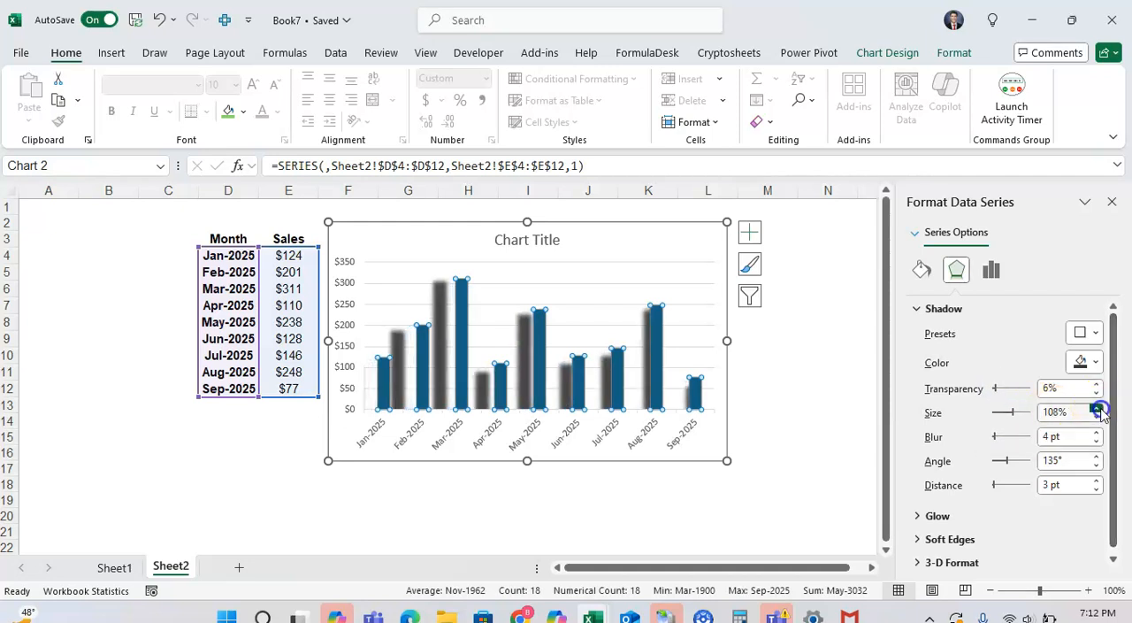
{"action": "left_click", "coordinate": [1098, 409]}
{"action": "left_click", "coordinate": [1097, 409]}
{"action": "left_click", "coordinate": [1098, 408]}
{"action": "left_click", "coordinate": [1097, 408]}
{"action": "left_click", "coordinate": [1098, 410]}
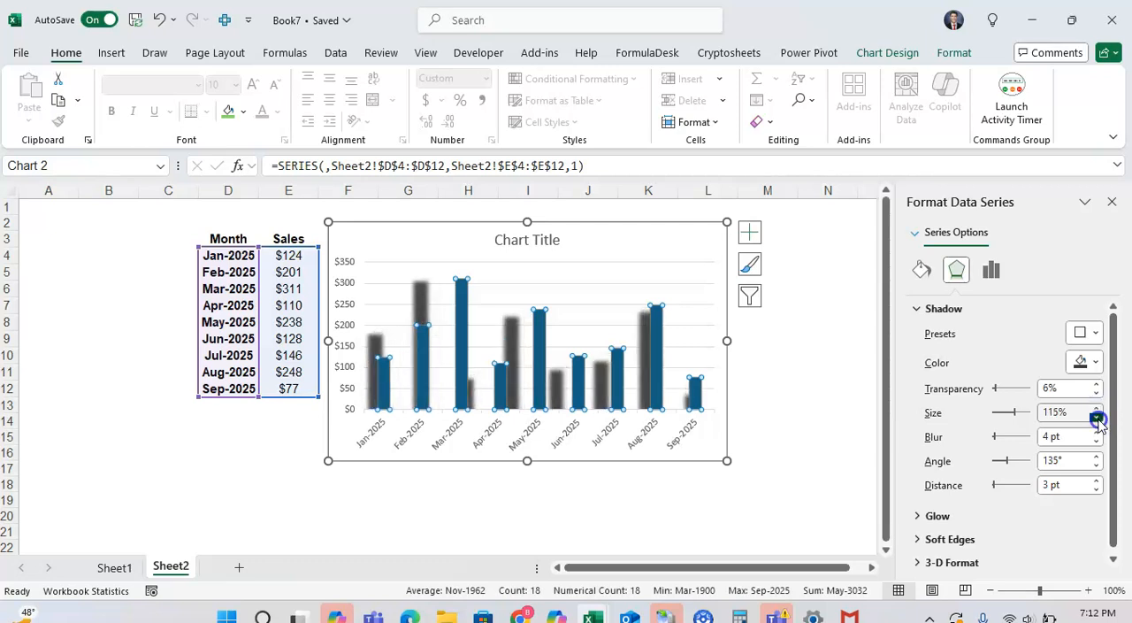
{"action": "left_click", "coordinate": [1097, 417]}
{"action": "left_click", "coordinate": [1097, 418]}
{"action": "left_click", "coordinate": [1097, 417]}
{"action": "left_click", "coordinate": [1097, 417]}
{"action": "left_click", "coordinate": [1097, 418]}
{"action": "left_click", "coordinate": [1097, 418]}
{"action": "left_click", "coordinate": [1096, 418]}
{"action": "left_click", "coordinate": [1097, 417]}
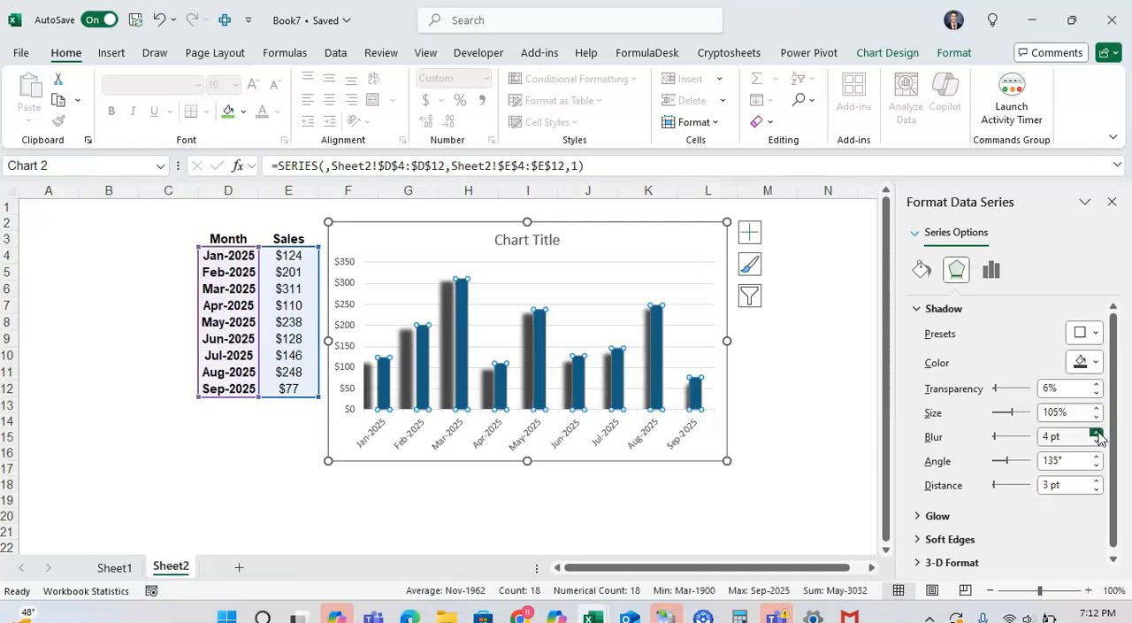
Step: Try the shadow blur at 0 pt and at 100 pt, and set it back to 4 pt
{"action": "left_click", "coordinate": [1097, 442]}
{"action": "left_click", "coordinate": [1097, 441]}
{"action": "left_click", "coordinate": [1097, 441]}
{"action": "left_click", "coordinate": [1097, 442]}
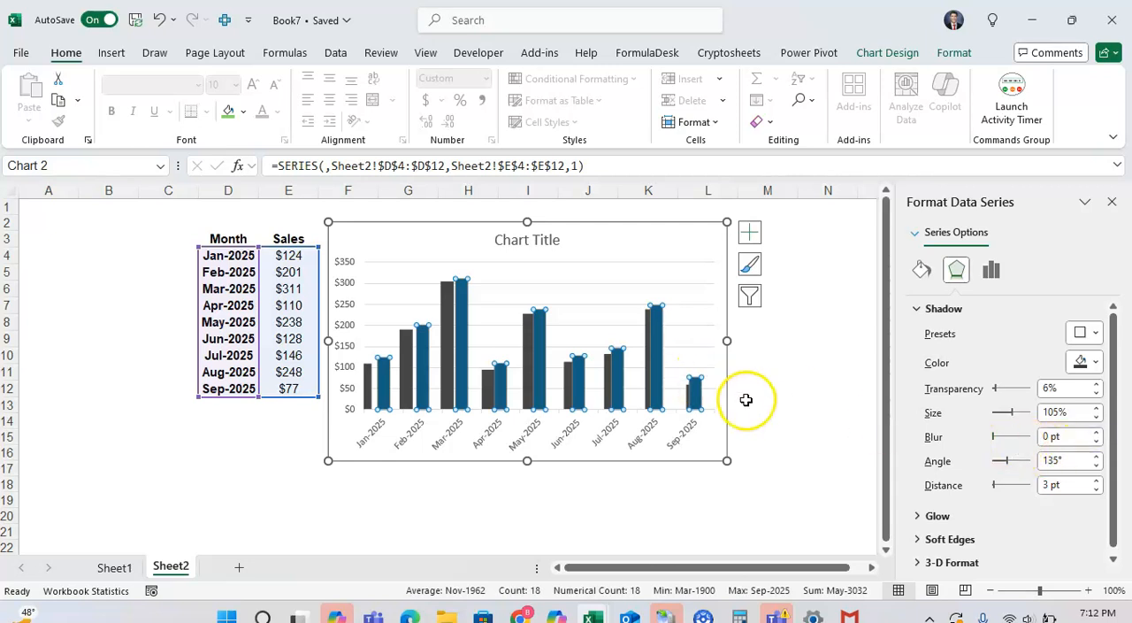
{"action": "left_click", "coordinate": [993, 438]}
{"action": "left_click_drag", "start_coordinate": [1031, 439], "coordinate": [1042, 443]}
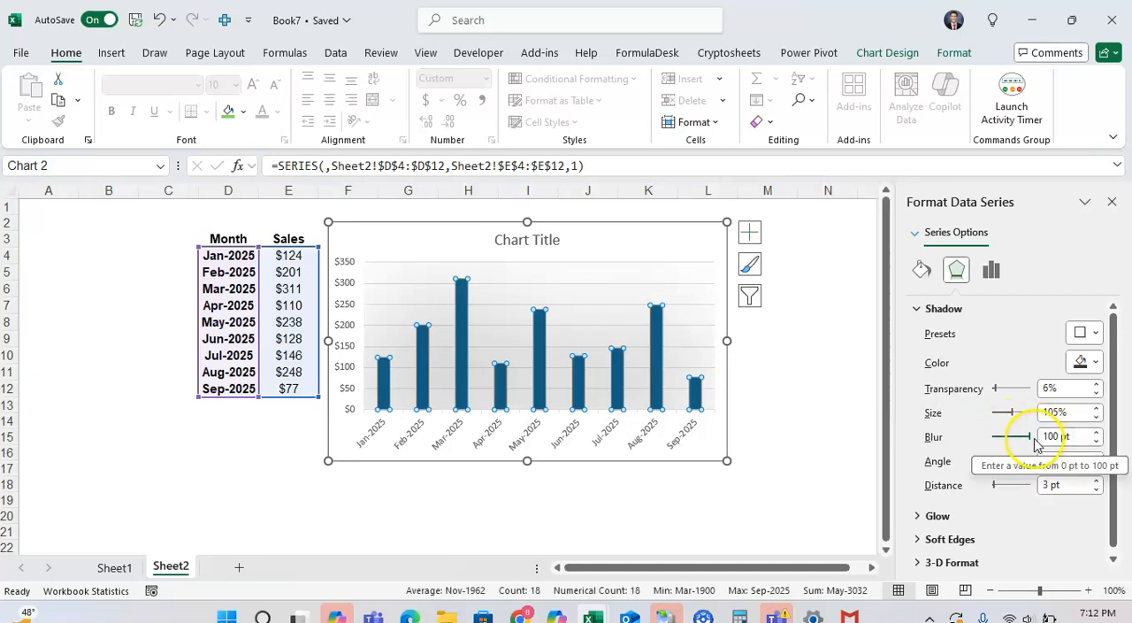
{"action": "left_click_drag", "start_coordinate": [1029, 442], "coordinate": [991, 439]}
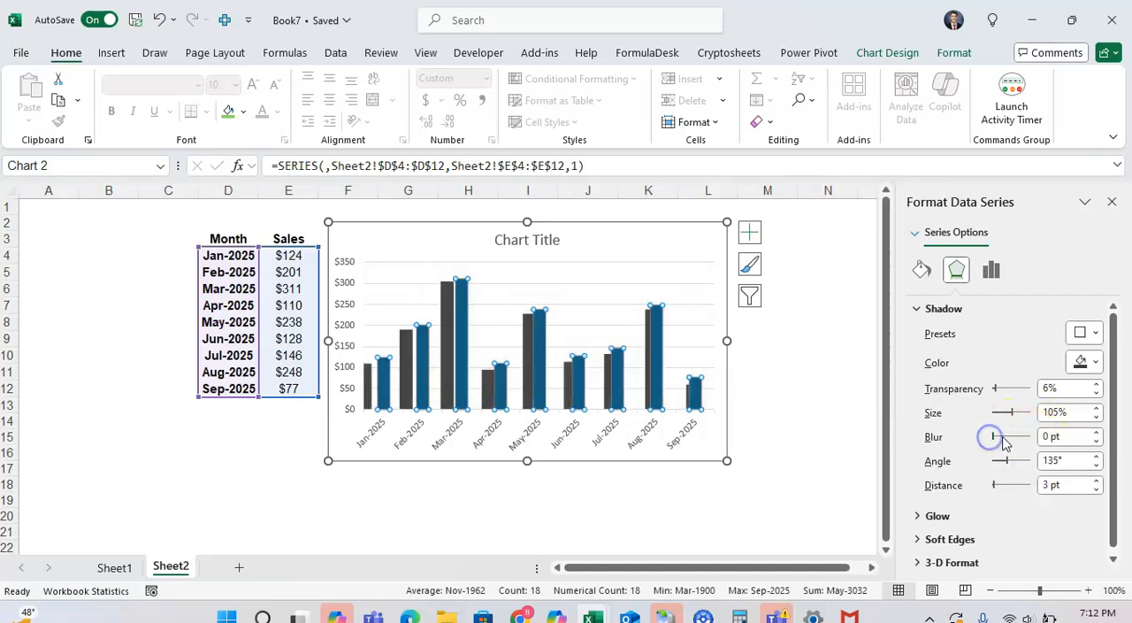
{"action": "left_click", "coordinate": [1097, 433]}
{"action": "left_click", "coordinate": [1097, 432]}
{"action": "left_click", "coordinate": [1097, 433]}
{"action": "left_click", "coordinate": [1097, 433]}
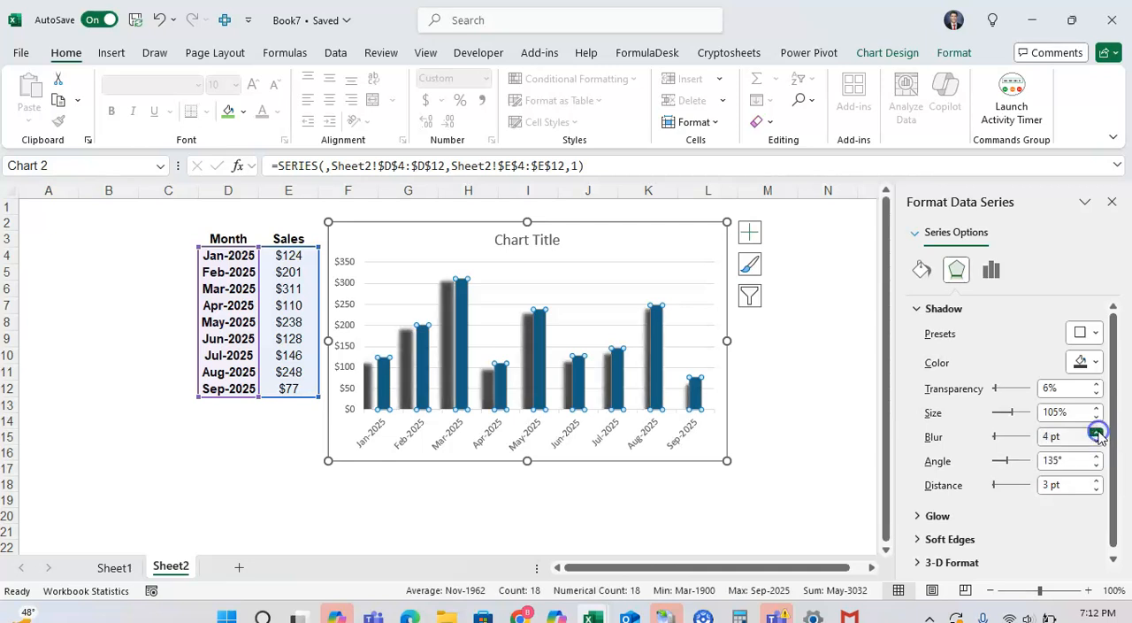
Step: Set the shadow's transparency to 14% and its angle to 162°
{"action": "left_click", "coordinate": [1097, 384]}
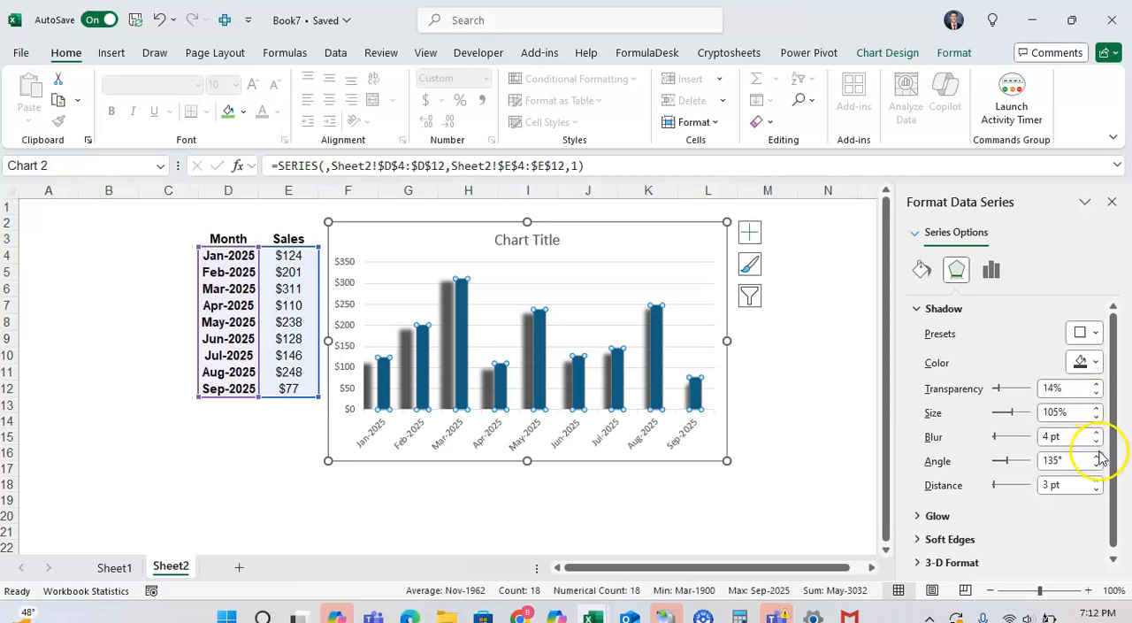
{"action": "left_click", "coordinate": [1006, 461]}
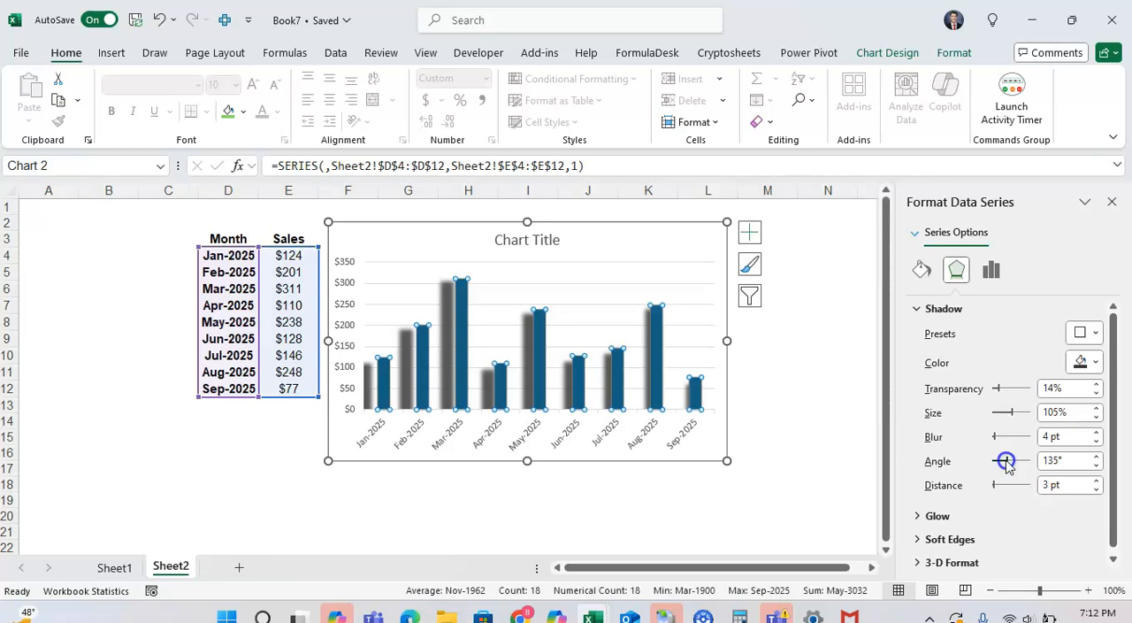
{"action": "mouse_move", "coordinate": [1009, 463]}
{"action": "left_mouse_down"}
{"action": "mouse_move", "coordinate": [1038, 468]}
{"action": "mouse_move", "coordinate": [979, 471]}
{"action": "mouse_move", "coordinate": [1011, 467]}
{"action": "left_mouse_up"}
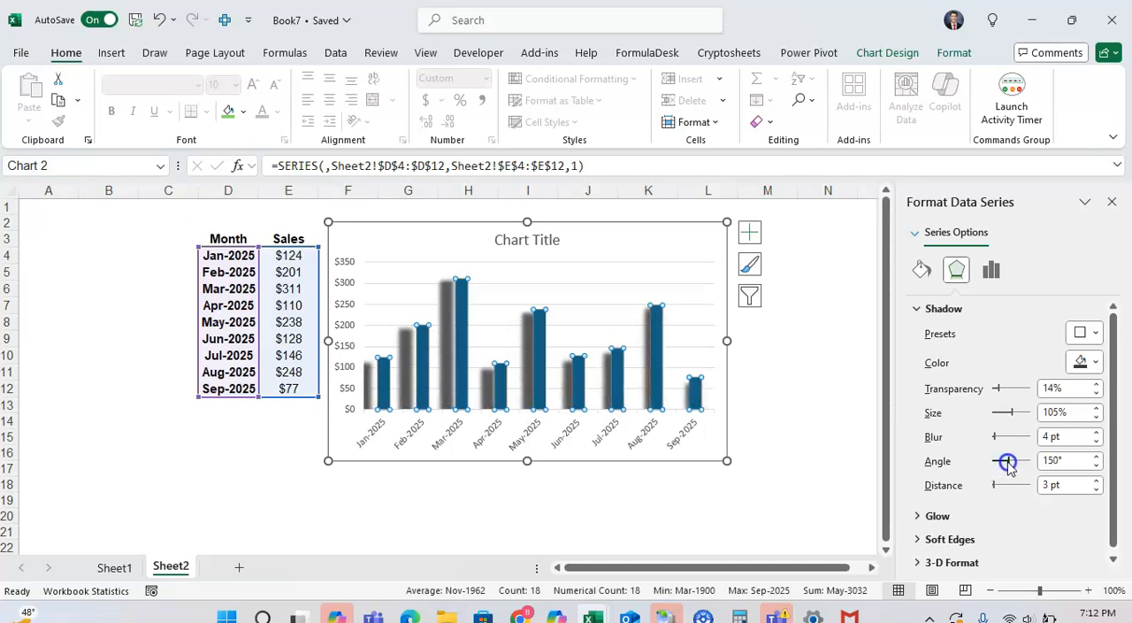
Step: Set the shadow's distance from the columns to 2 pt
{"action": "left_click", "coordinate": [1096, 489]}
{"action": "left_click", "coordinate": [1096, 489]}
{"action": "left_click", "coordinate": [1096, 489]}
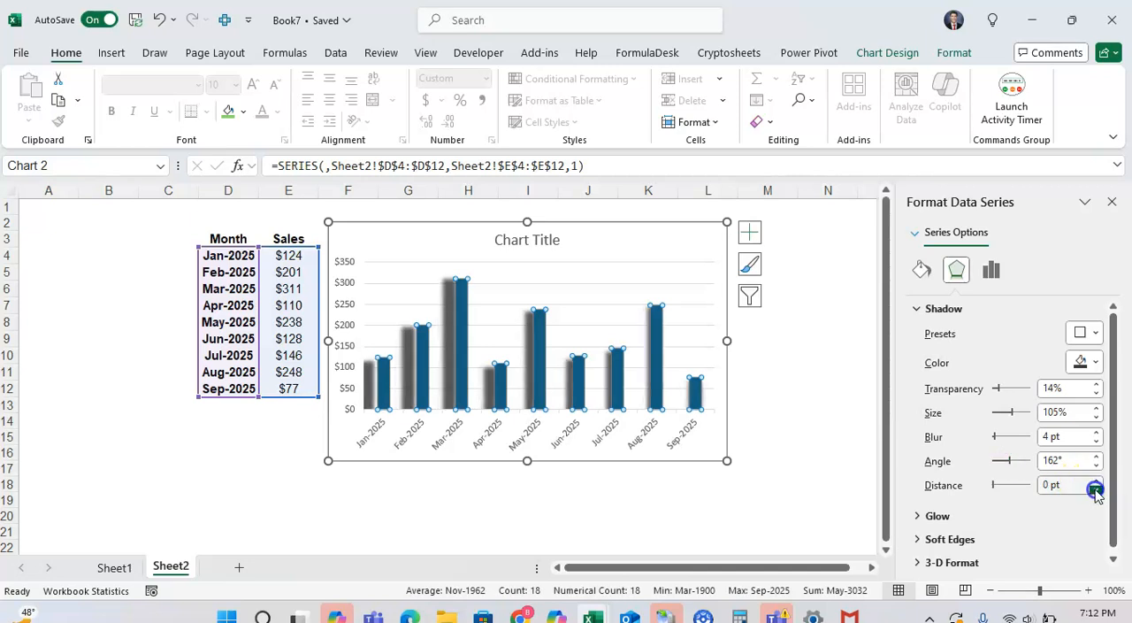
{"action": "left_click", "coordinate": [1095, 481]}
{"action": "left_click", "coordinate": [1095, 481]}
{"action": "left_click", "coordinate": [1095, 481]}
{"action": "left_click", "coordinate": [1095, 481]}
{"action": "left_click", "coordinate": [1095, 481]}
{"action": "left_click", "coordinate": [1095, 481]}
{"action": "left_click", "coordinate": [1095, 481]}
{"action": "left_click", "coordinate": [1096, 481]}
{"action": "left_click", "coordinate": [1096, 490]}
{"action": "left_click", "coordinate": [1096, 489]}
{"action": "left_click", "coordinate": [1096, 490]}
{"action": "left_click", "coordinate": [1096, 490]}
{"action": "left_click", "coordinate": [1096, 490]}
{"action": "left_click", "coordinate": [1096, 489]}
{"action": "left_click", "coordinate": [1096, 489]}
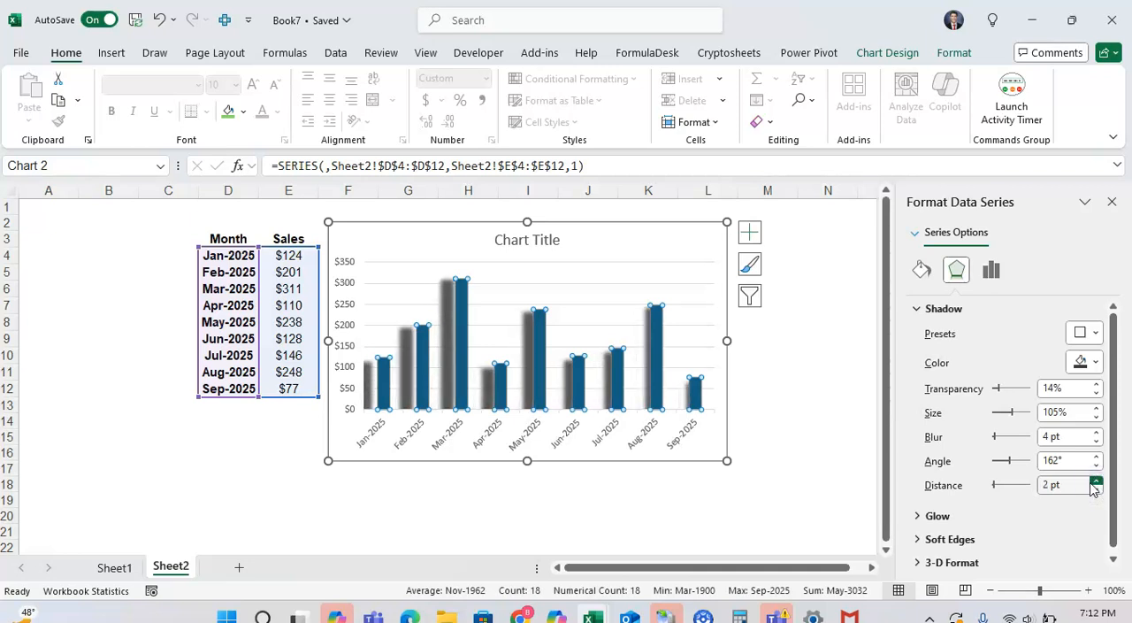
Step: Try a dark green shadow on the columns, and change the shadow color to dark orange
{"action": "left_click", "coordinate": [1088, 361]}
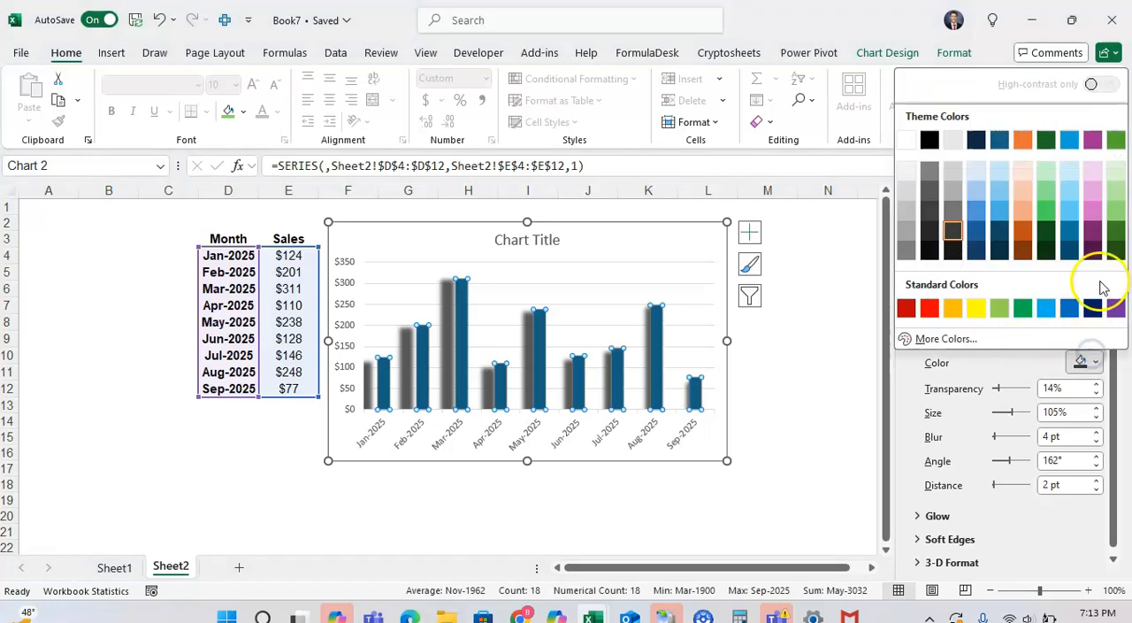
{"action": "left_click", "coordinate": [1116, 232]}
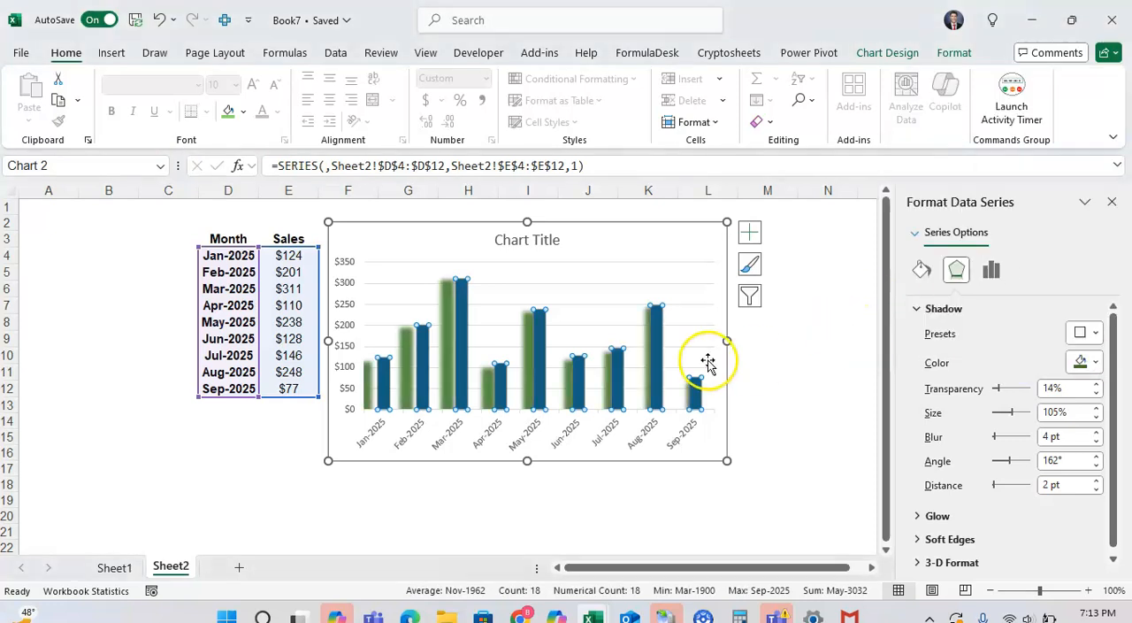
{"action": "left_click", "coordinate": [1088, 361]}
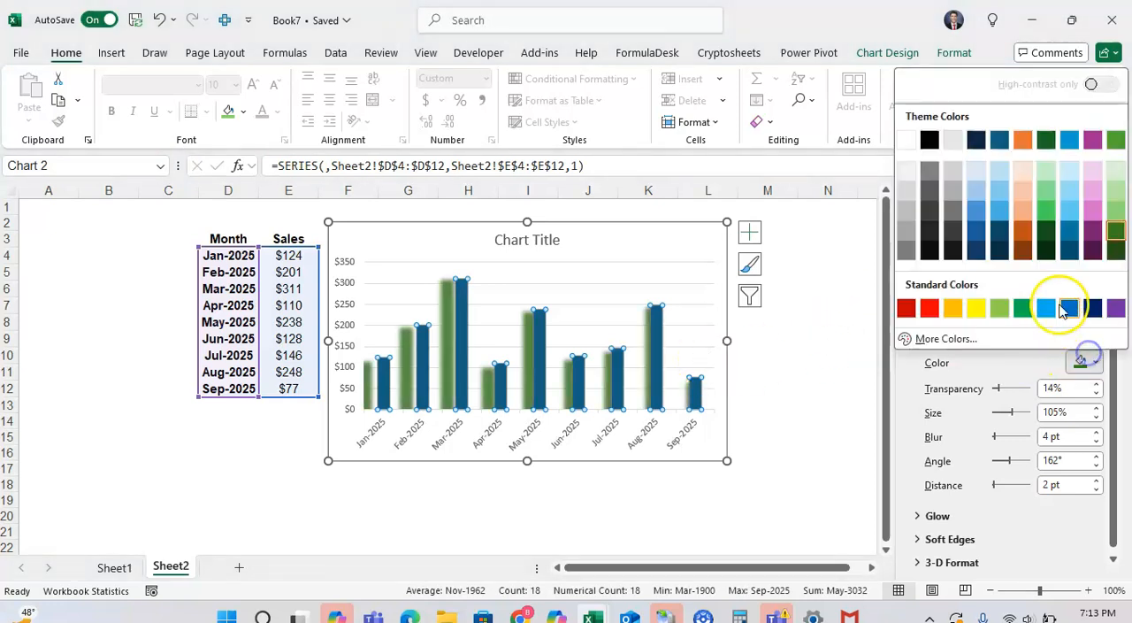
{"action": "left_click", "coordinate": [1023, 223]}
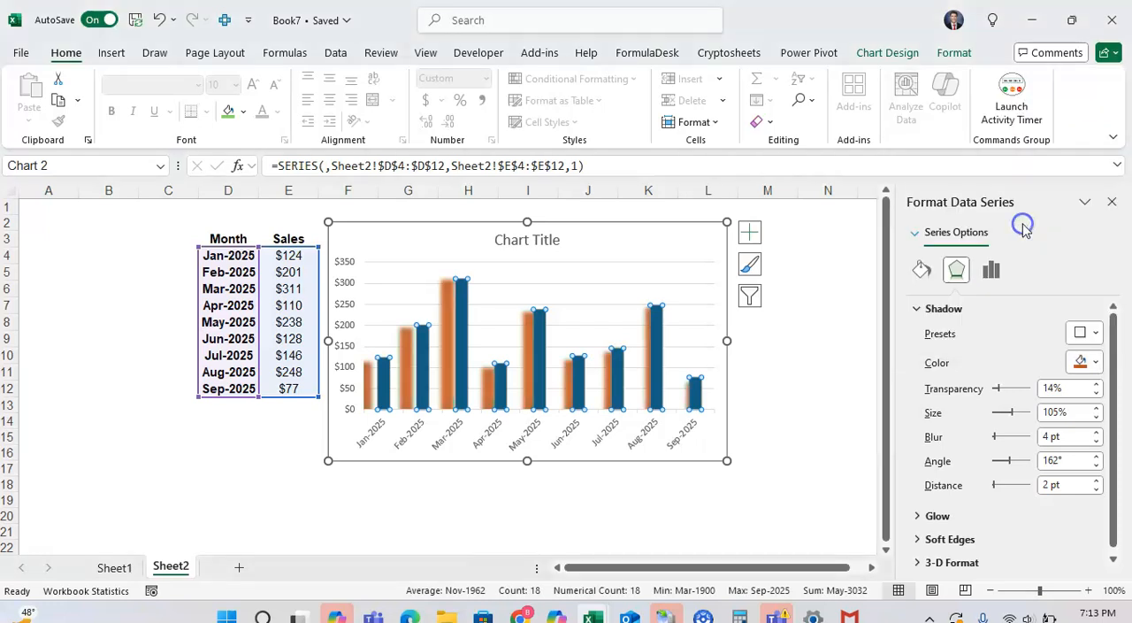
Step: Change the shadow color of the chart columns to black
{"action": "left_click", "coordinate": [1099, 361]}
{"action": "left_click", "coordinate": [934, 248]}
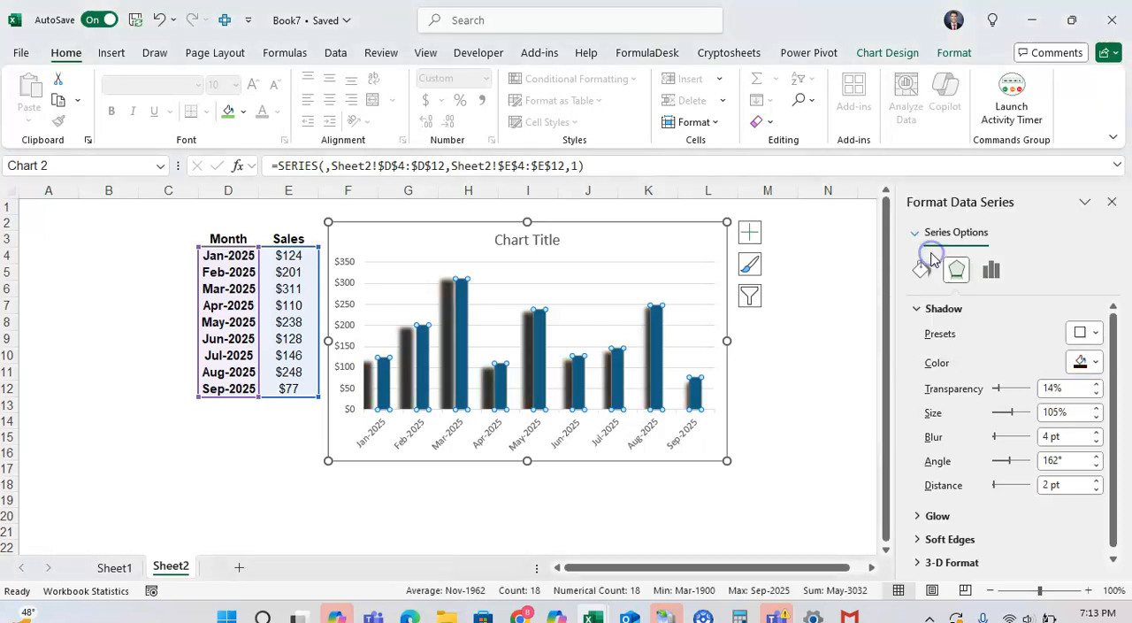
Step: Try the top-middle Inner shadow preset on the columns with a 1 pt blur, a 310° angle and a 9 pt distance
{"action": "left_click", "coordinate": [1081, 332]}
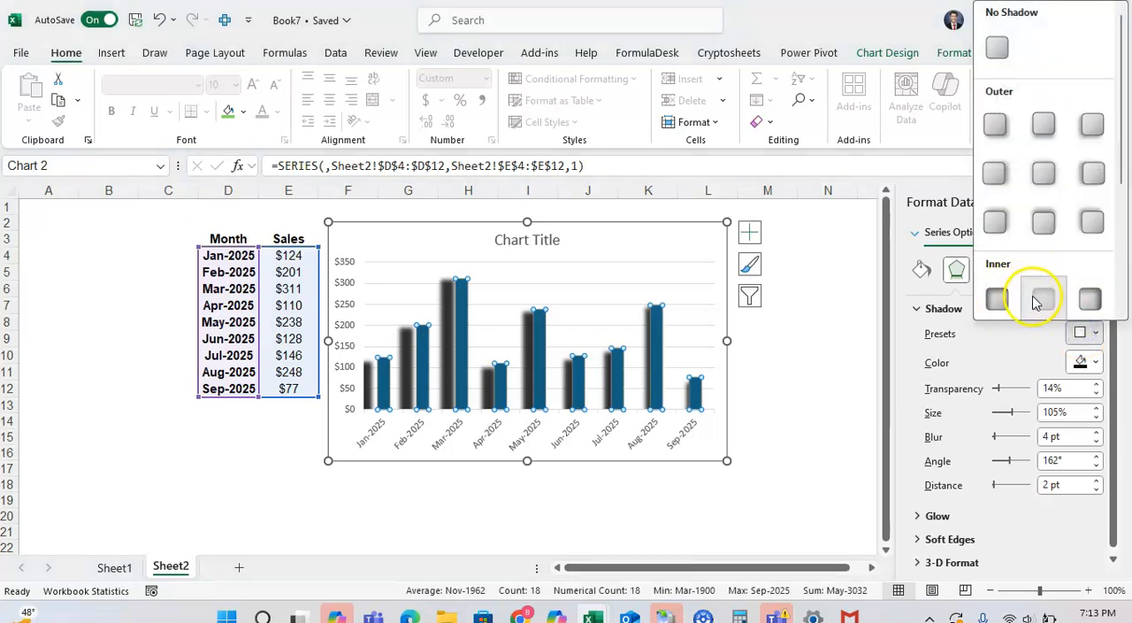
{"action": "left_click", "coordinate": [1041, 300]}
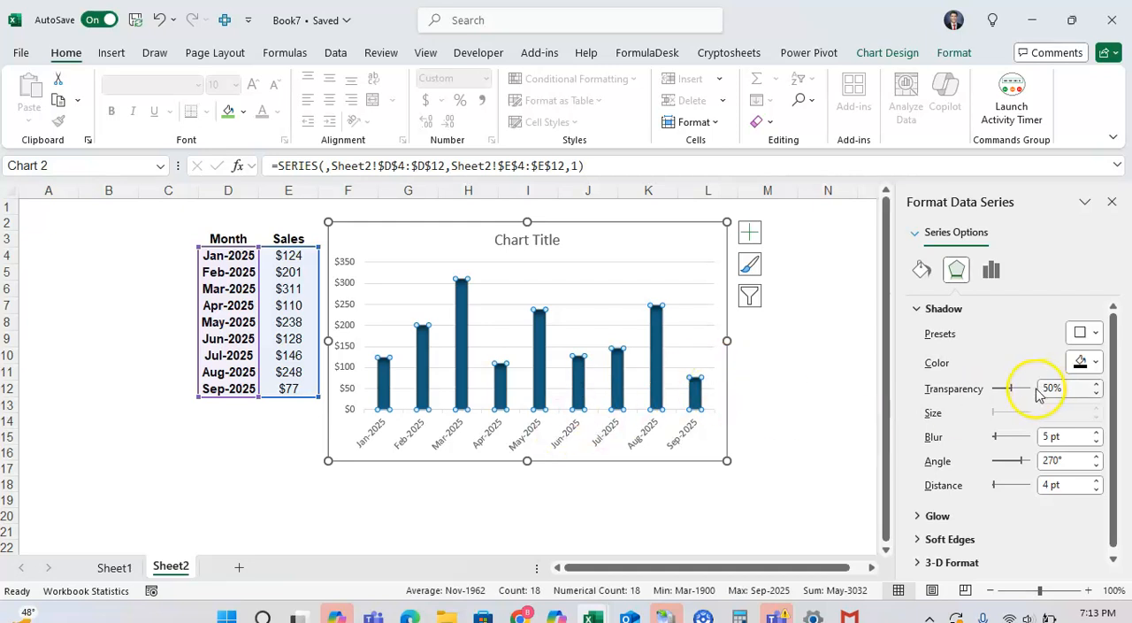
{"action": "left_click", "coordinate": [1096, 441]}
{"action": "left_click", "coordinate": [1096, 441]}
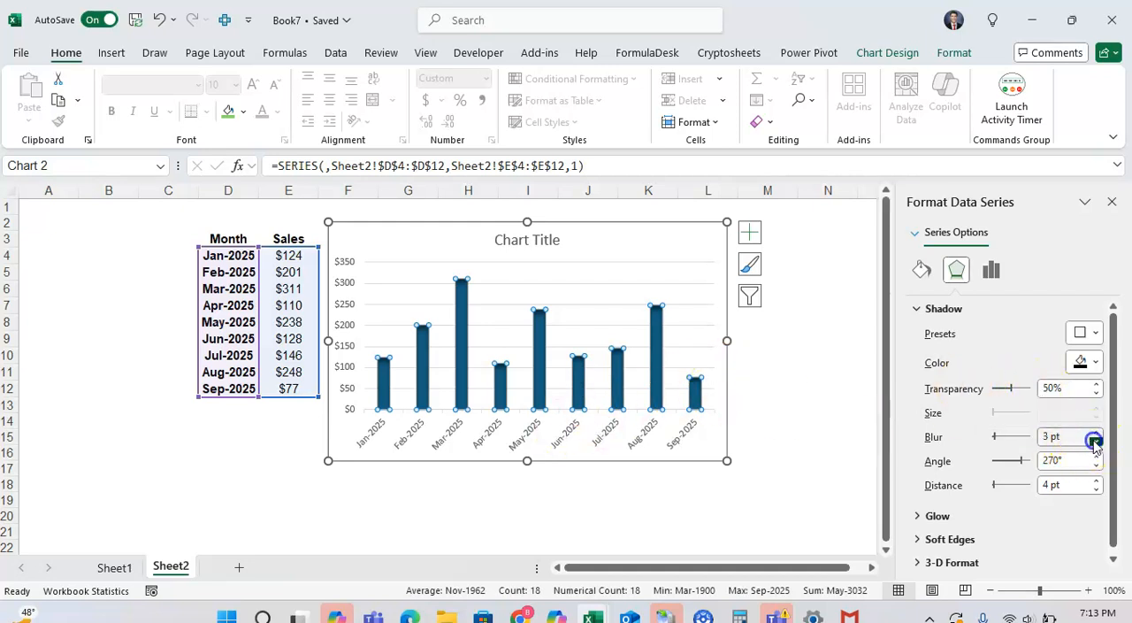
{"action": "left_click", "coordinate": [1096, 457]}
{"action": "left_click", "coordinate": [1096, 456]}
{"action": "left_click", "coordinate": [1096, 456]}
{"action": "left_click", "coordinate": [1096, 456]}
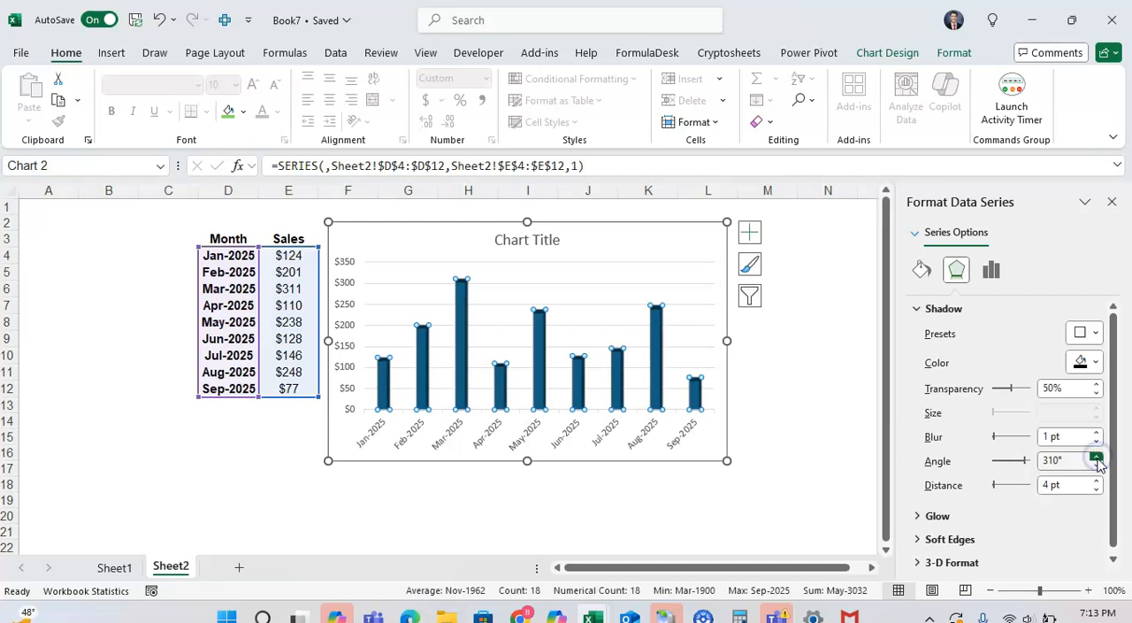
{"action": "left_click", "coordinate": [1097, 480]}
{"action": "left_click", "coordinate": [1097, 479]}
{"action": "left_click", "coordinate": [1097, 480]}
{"action": "left_click", "coordinate": [1097, 479]}
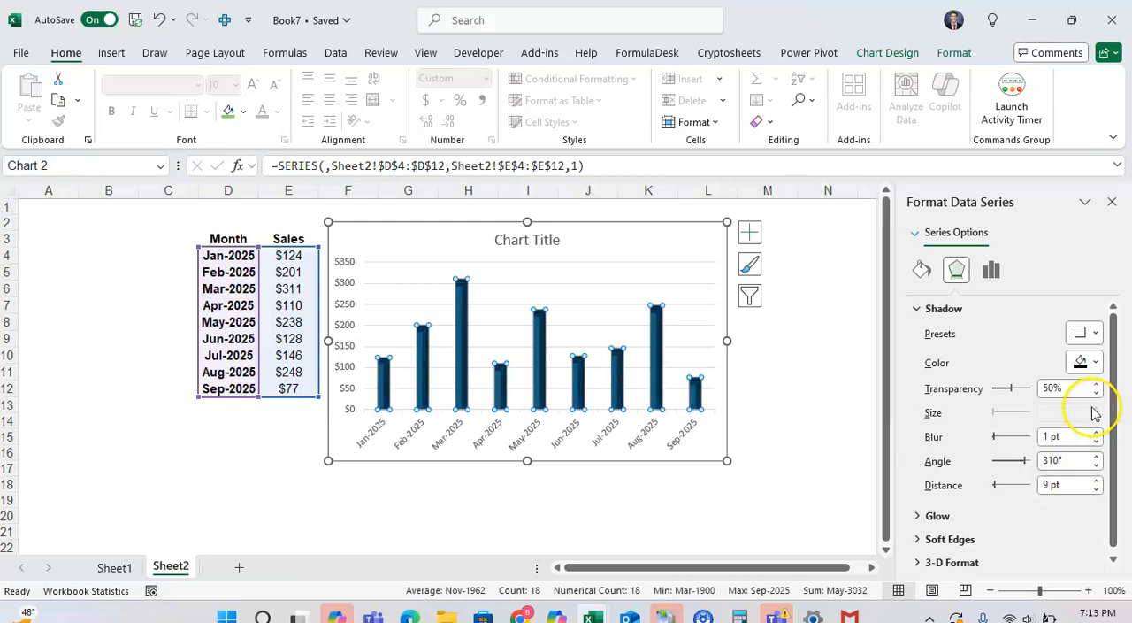
Step: Apply the lower-right Perspective shadow preset to the columns and set its transparency to 26%
{"action": "left_click", "coordinate": [1088, 334]}
{"action": "scroll", "coordinate": [1053, 301], "scroll_direction": "down", "scroll_amount": 3}
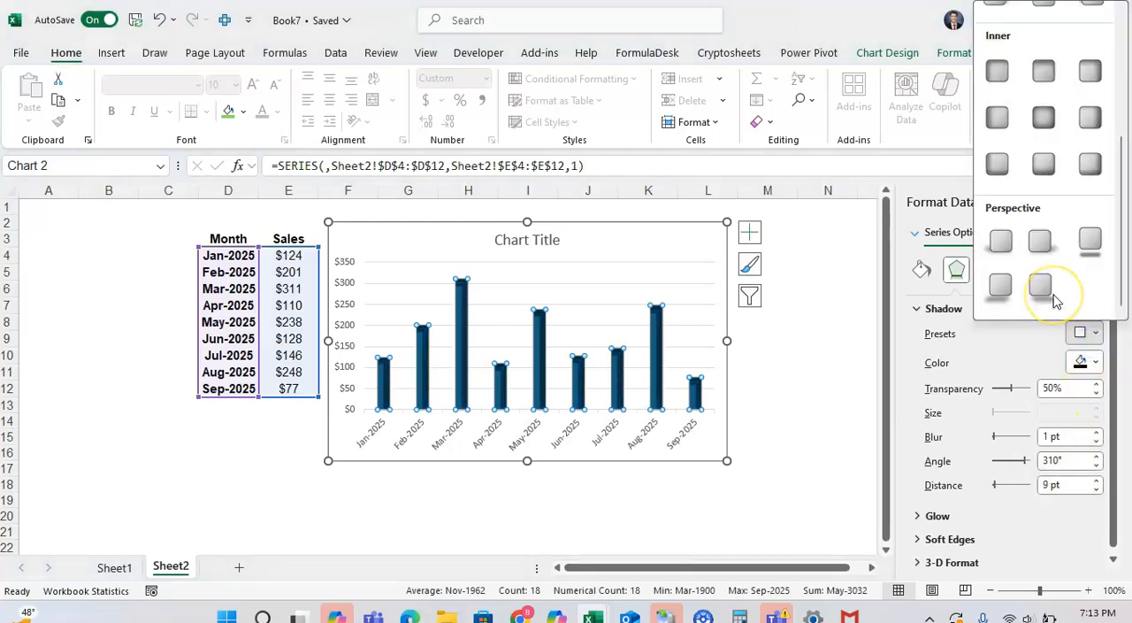
{"action": "left_click", "coordinate": [1041, 283]}
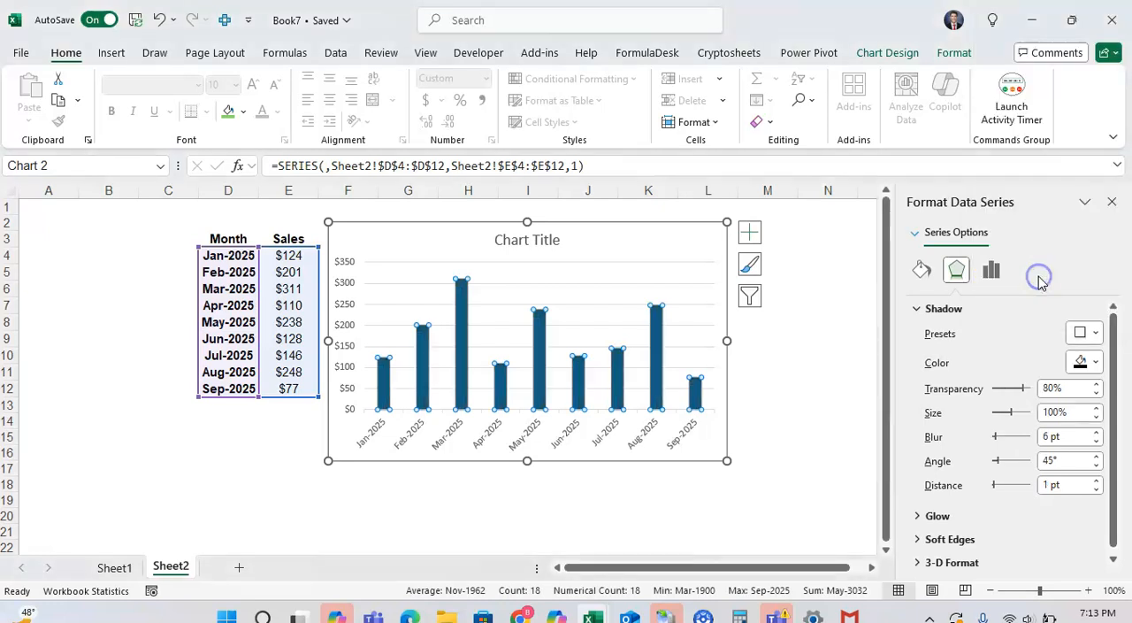
{"action": "left_click", "coordinate": [1097, 392]}
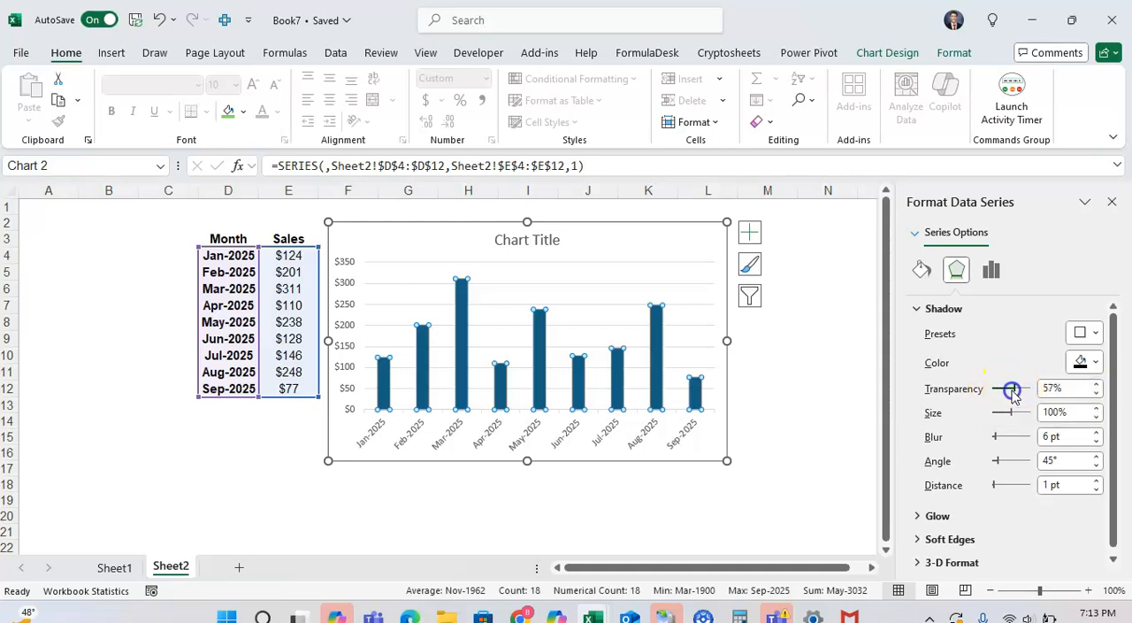
Step: Set the perspective shadow's size to 98% and its distance to 3 pt, and deselect the chart
{"action": "left_click", "coordinate": [1097, 408]}
{"action": "left_click", "coordinate": [1097, 417]}
{"action": "left_click", "coordinate": [1097, 416]}
{"action": "left_click", "coordinate": [1097, 417]}
{"action": "left_click", "coordinate": [1096, 416]}
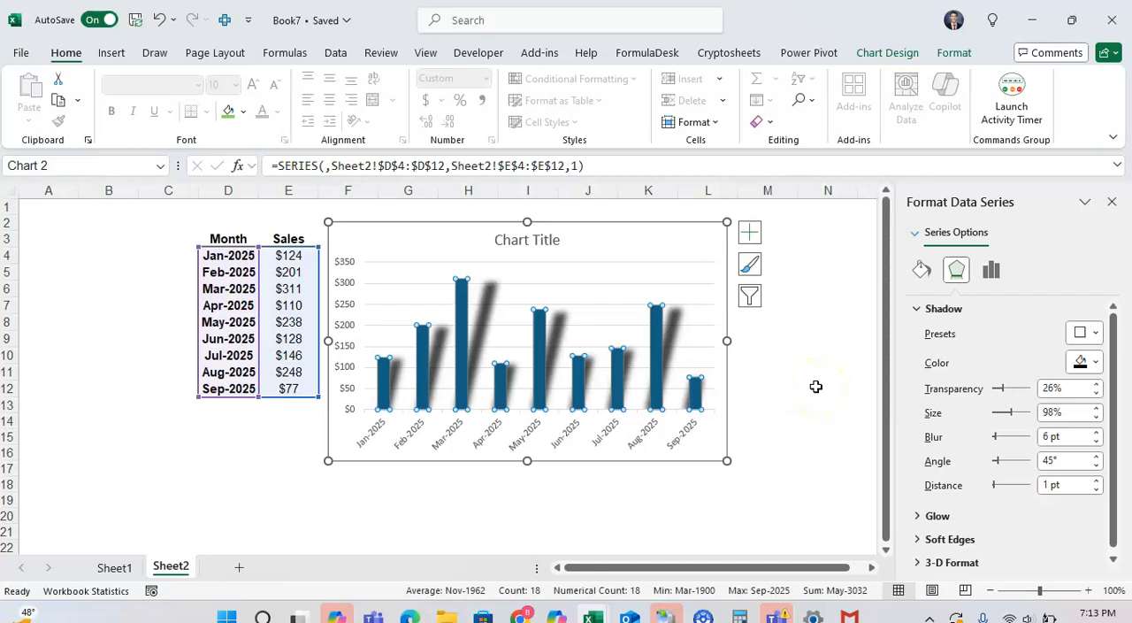
{"action": "left_click", "coordinate": [1096, 480]}
{"action": "left_click", "coordinate": [1096, 481]}
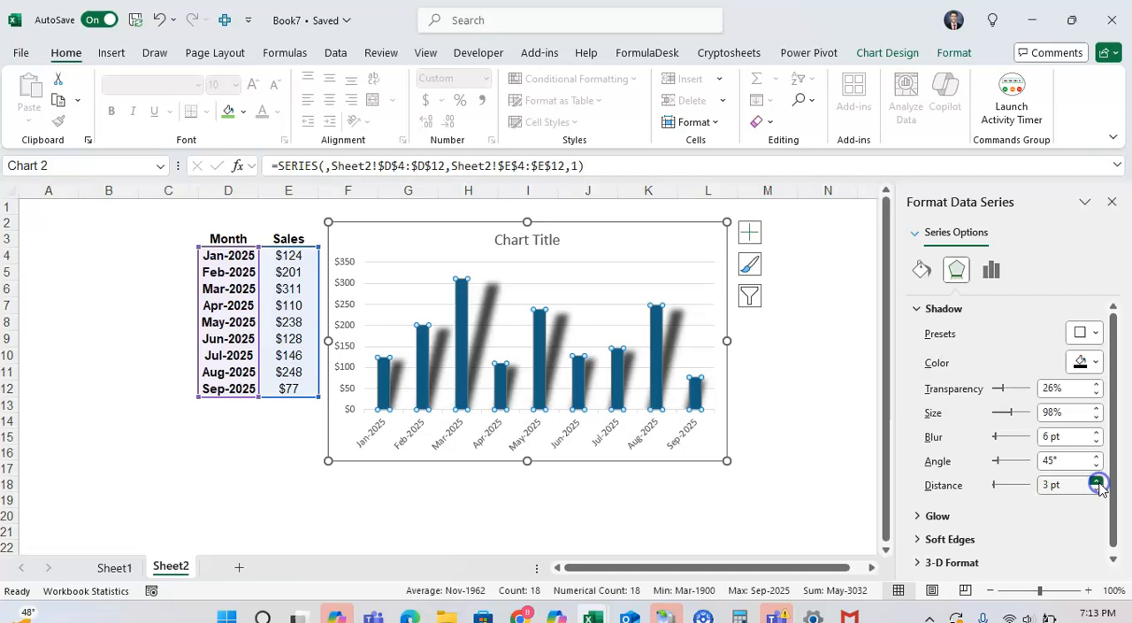
{"action": "left_click", "coordinate": [862, 453]}
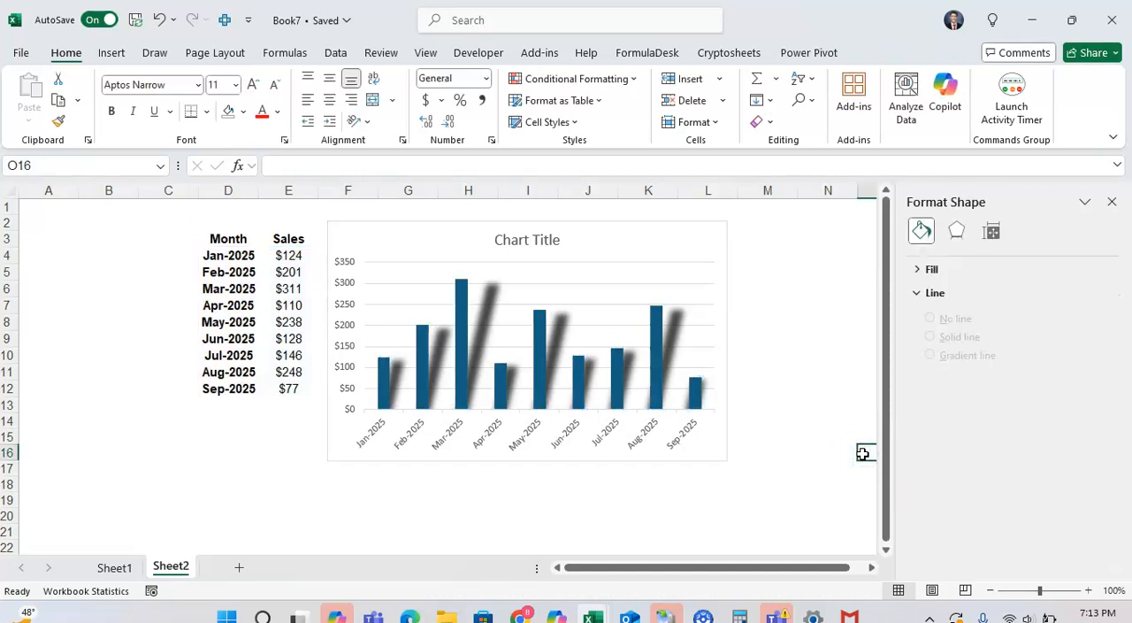